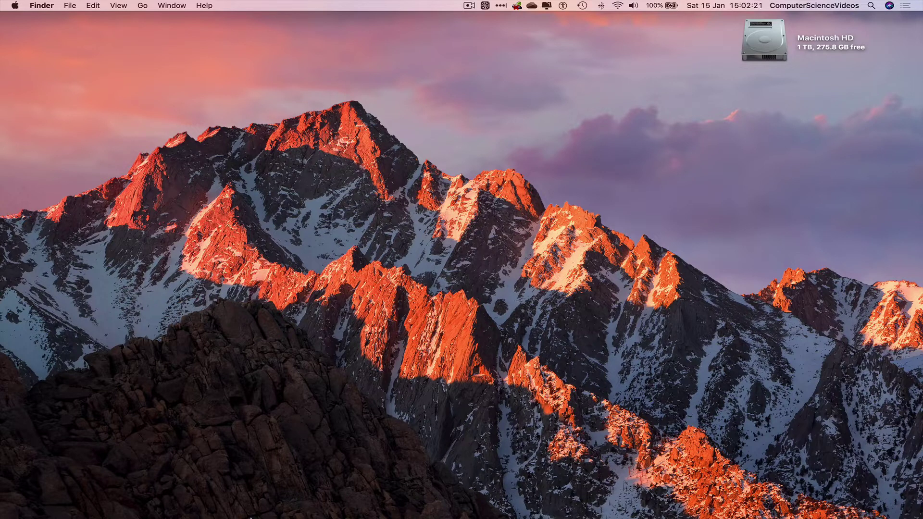
Open Finder and browse the KINGSTON drive's contents, including Audio.mp3 and Computer Science Videos.
mouse_move(147, 517)
click(44, 503)
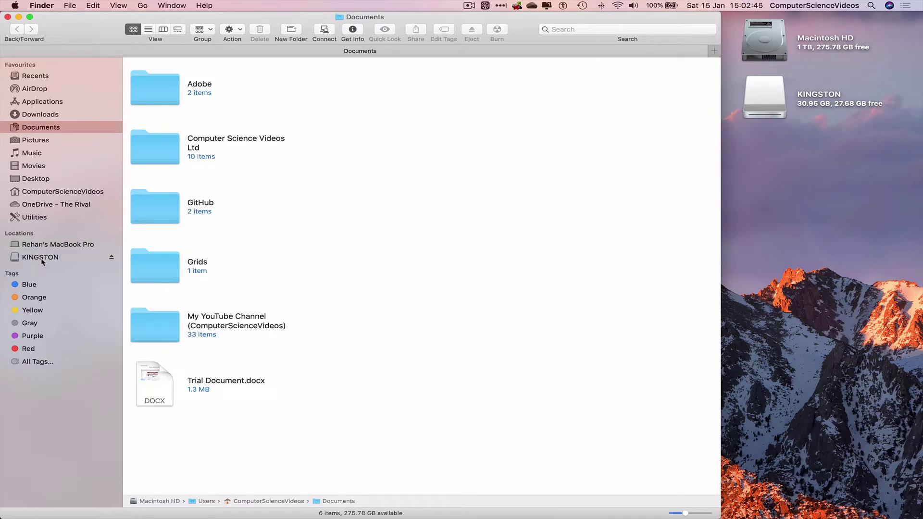
click(63, 259)
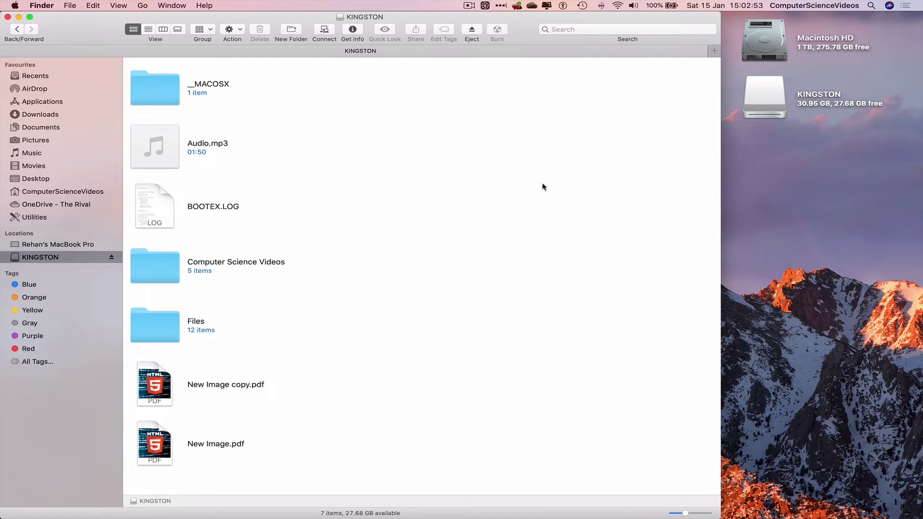
Minimise the KINGSTON window and open a fresh Finder window on Documents.
click(18, 17)
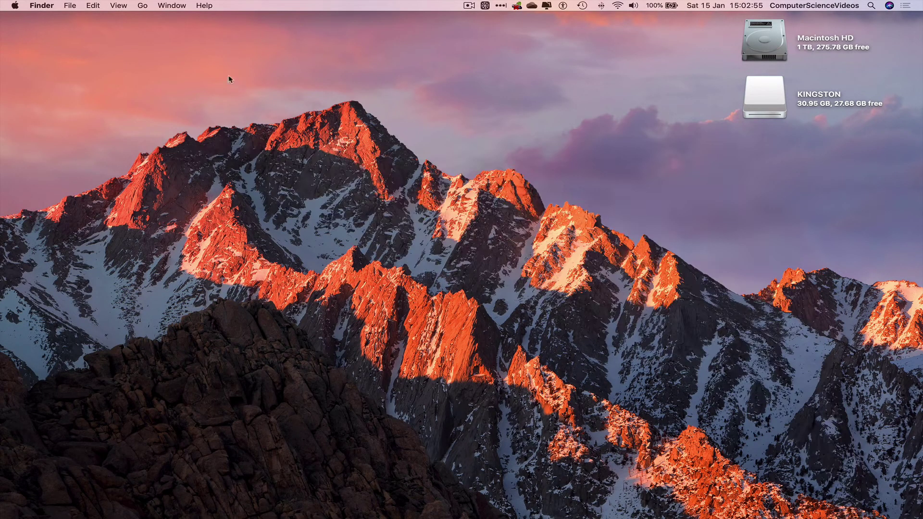
right_click(39, 502)
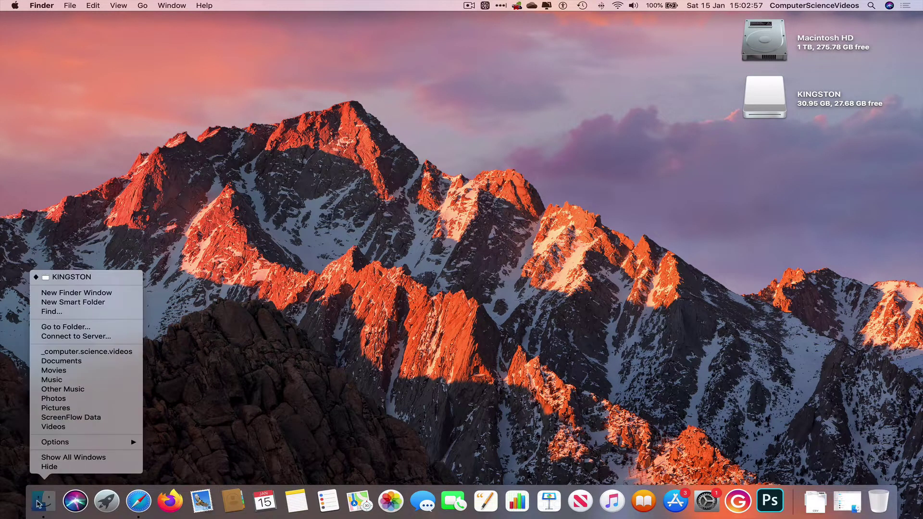
click(94, 295)
drag(118, 17, 108, 17)
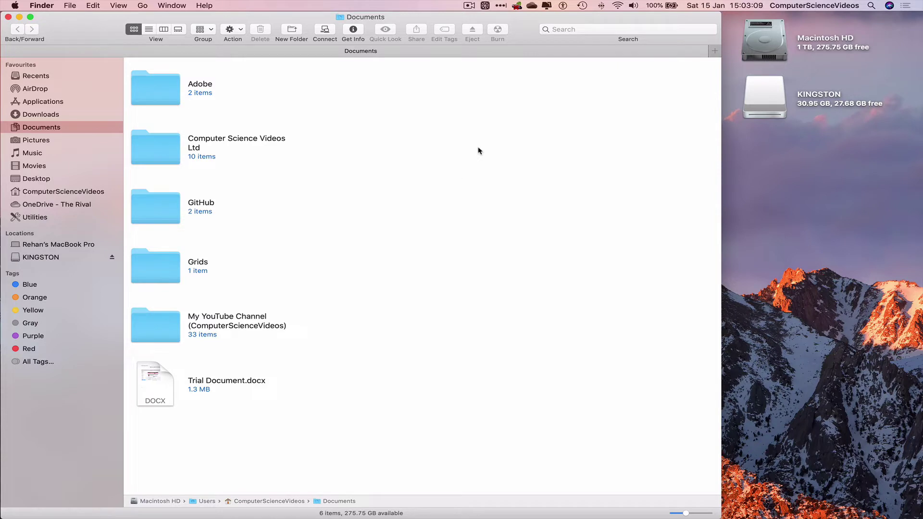
Create a new desktop folder named 'Important Files'.
right_click(808, 187)
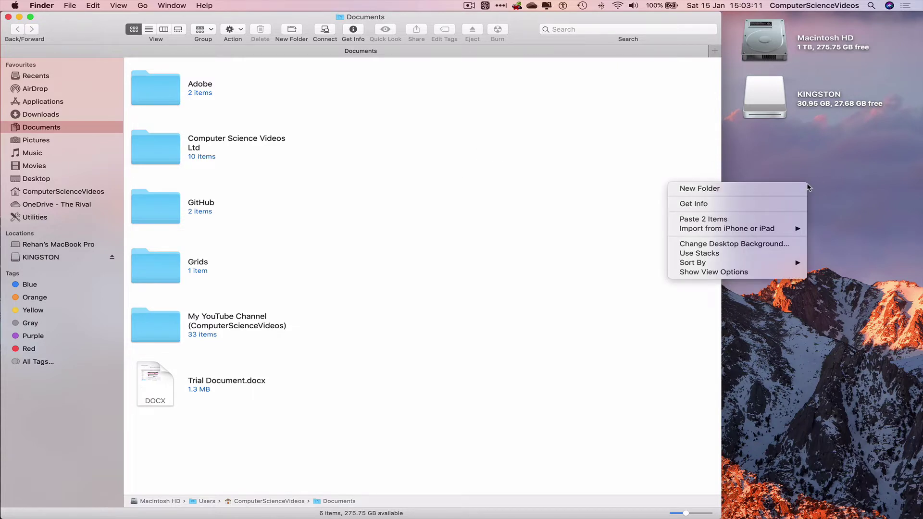
click(752, 188)
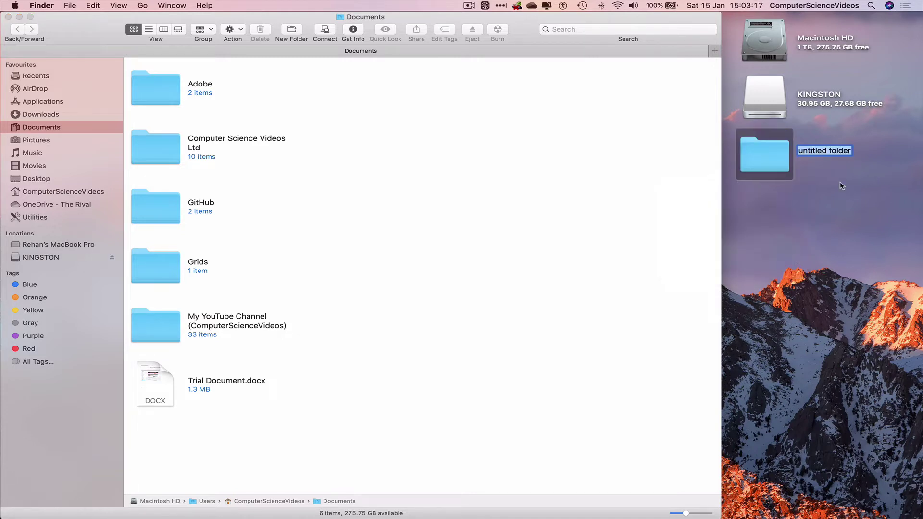
text(Important )
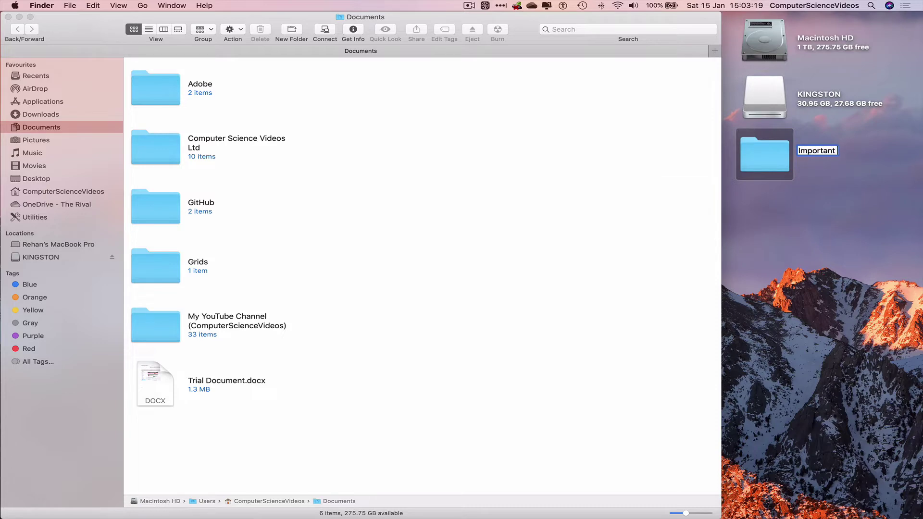
text(Files)
key(Return)
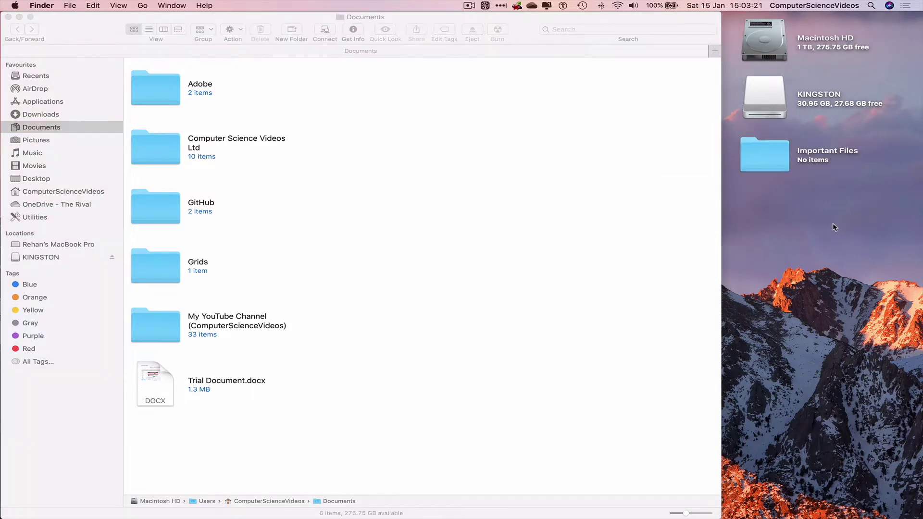
Open and enlarge the Important Files window, then move it to Desktop 3.
double_click(779, 168)
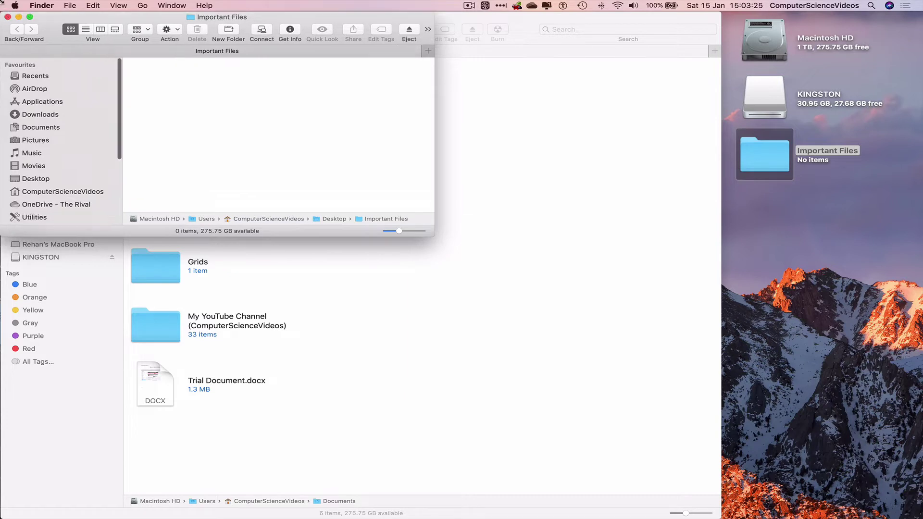
drag(11, 22, 0, 12)
drag(434, 236, 720, 518)
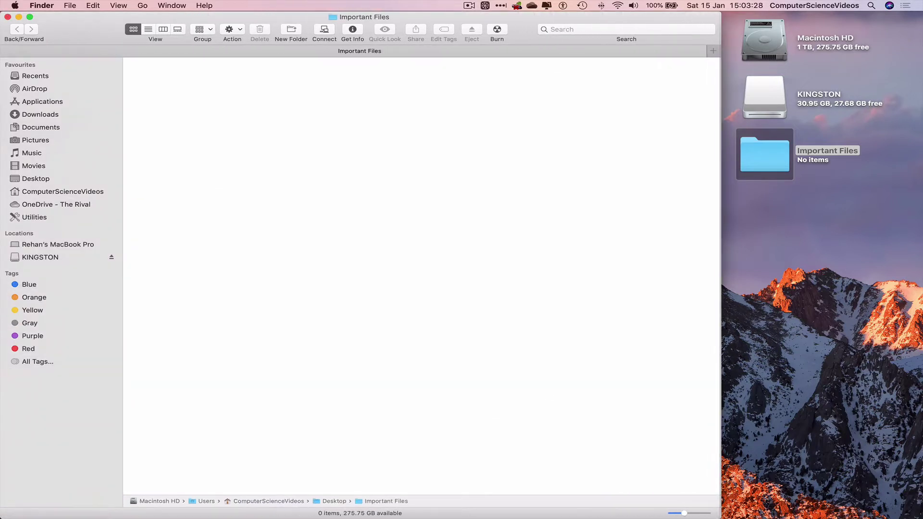
click(19, 17)
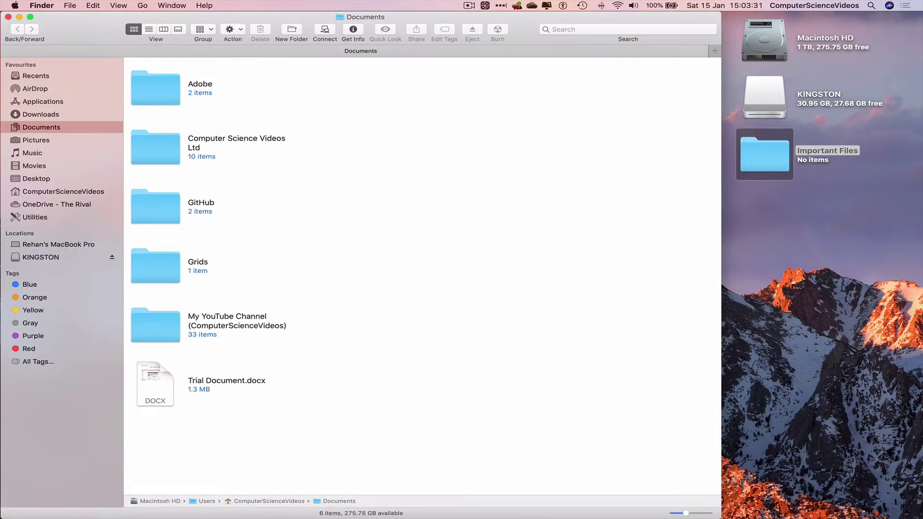
click(851, 517)
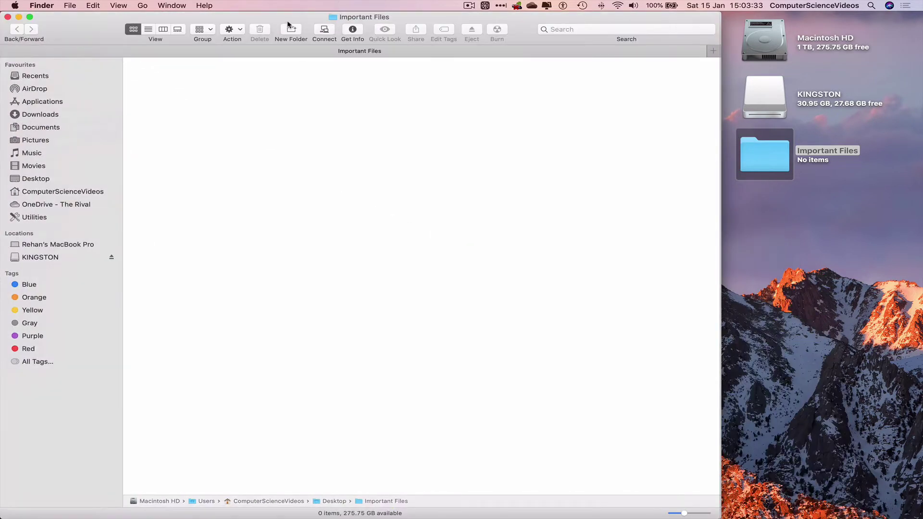
key(ctrl+Up)
drag(686, 319, 442, 35)
Restore the KINGSTON window and place it on Desktop 1.
click(264, 35)
click(854, 515)
key(ctrl+Up)
drag(730, 323, 267, 39)
click(268, 37)
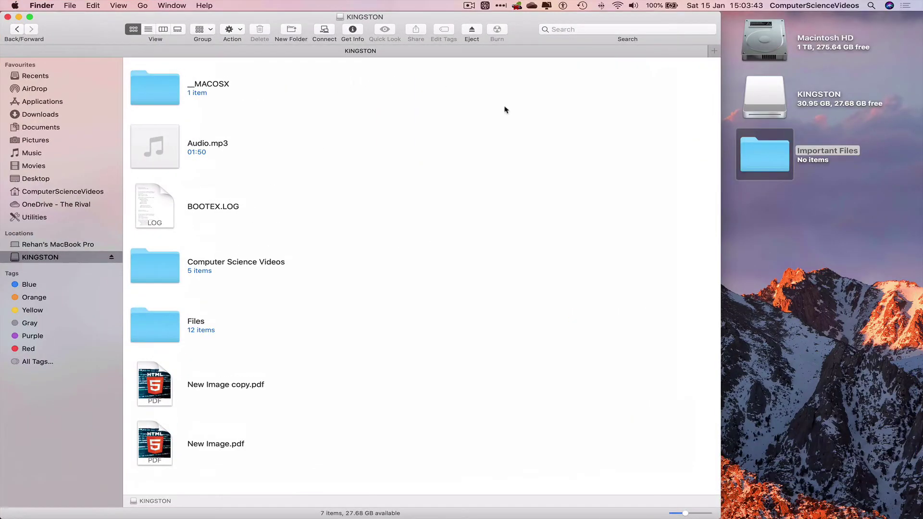
Cycle through the desktop spaces, ending on the Documents window's space.
key(ctrl+Right)
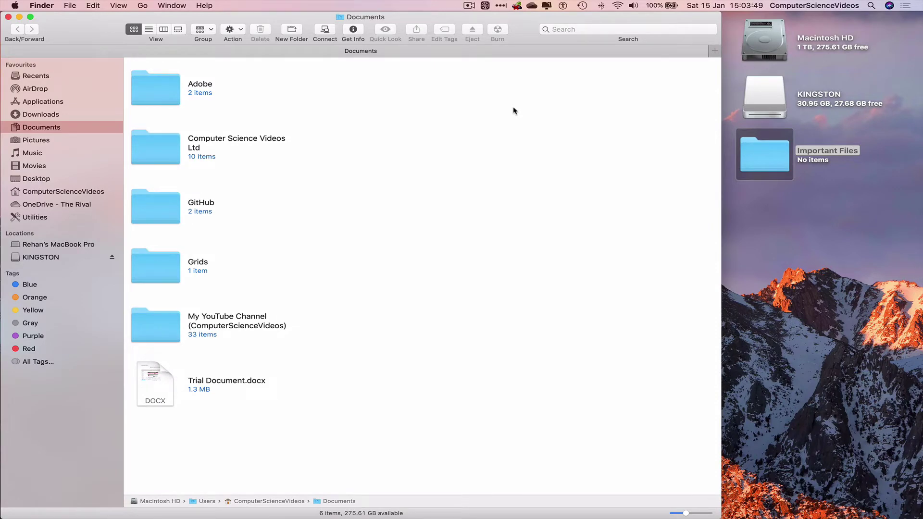
key(ctrl+Right)
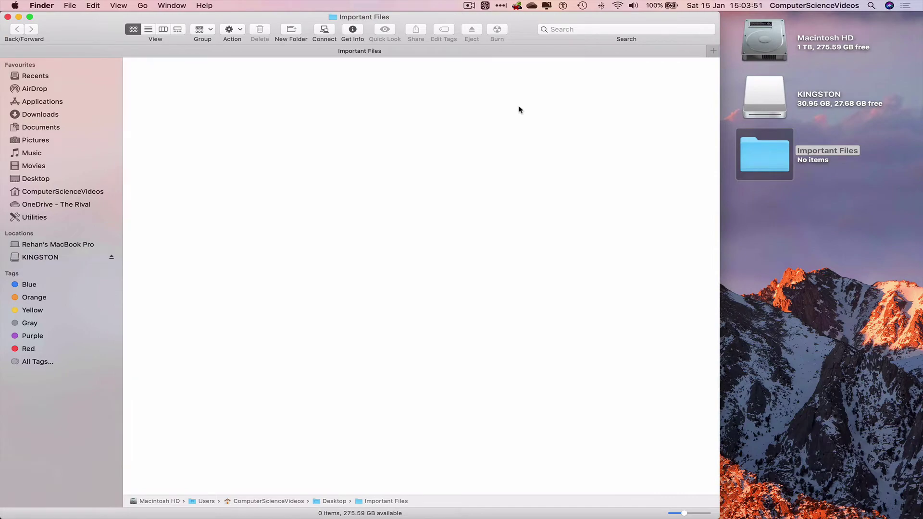
key(ctrl+Left)
key(ctrl+Left)
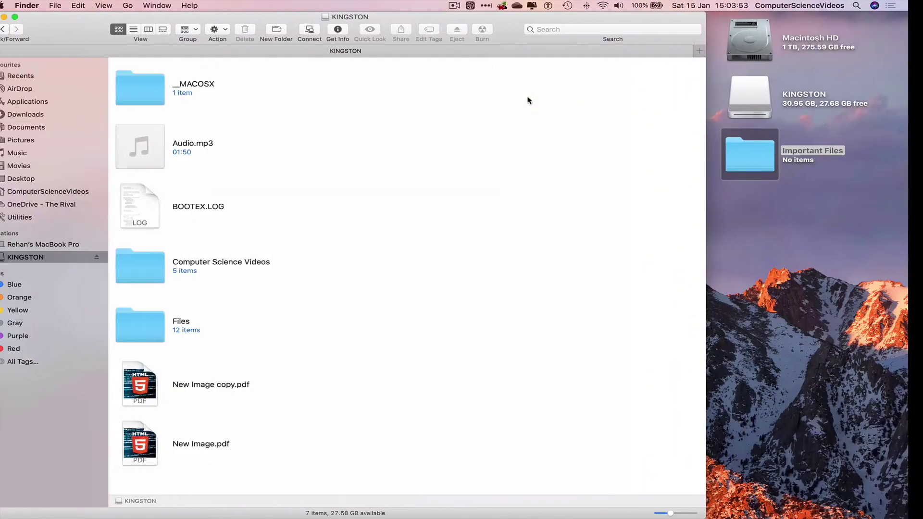
key(ctrl+Right)
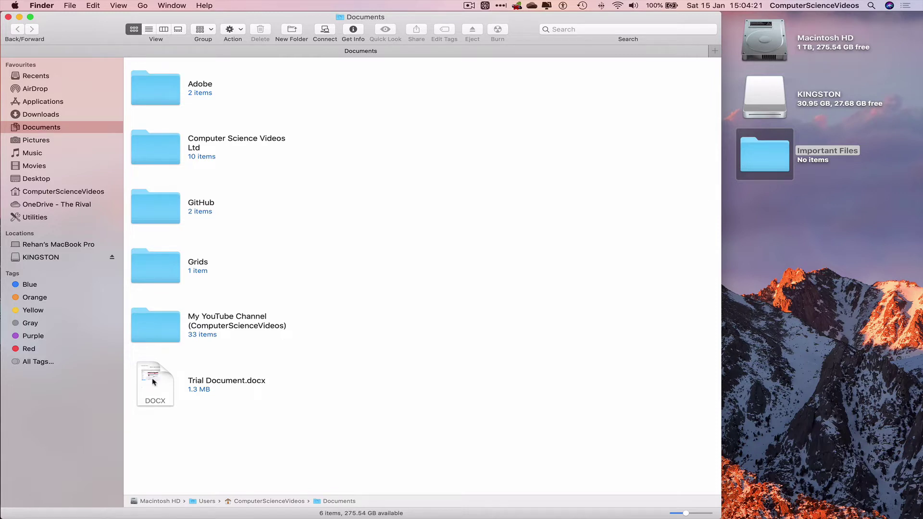
Copy Trial Document.docx from Documents into the Important Files folder.
right_click(153, 381)
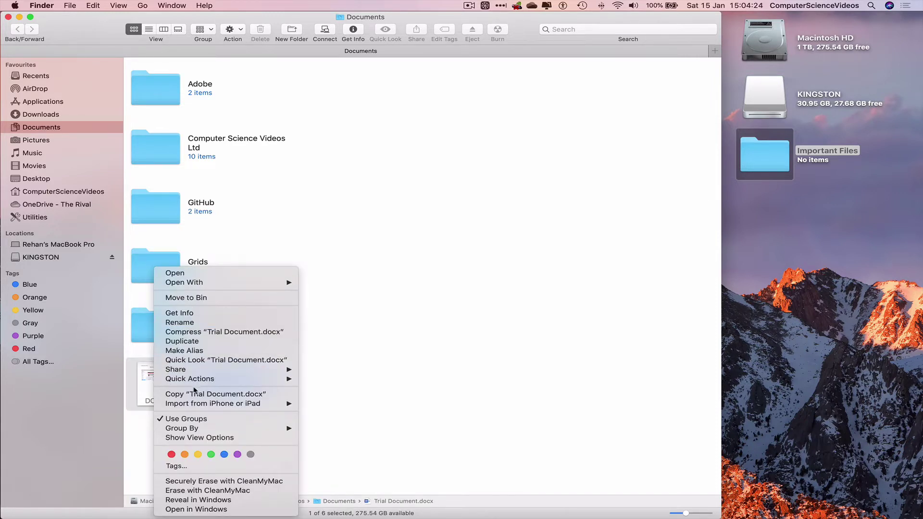
click(190, 395)
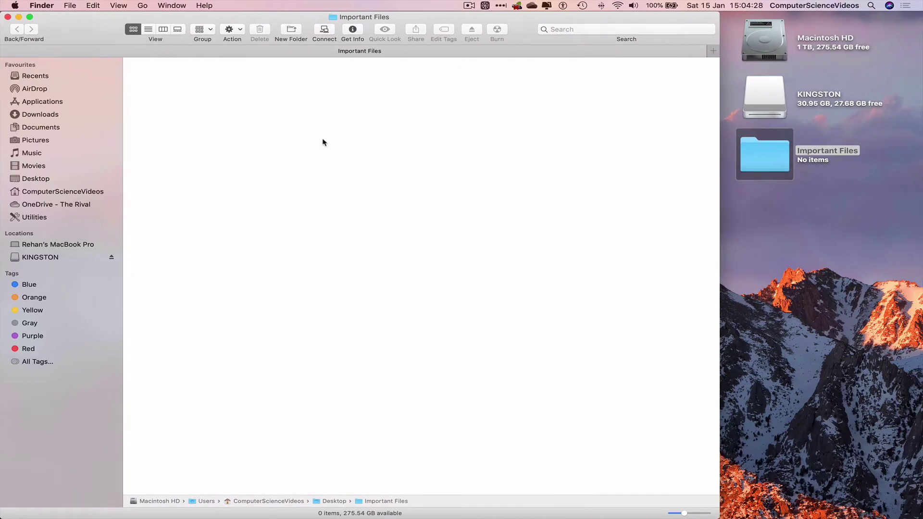
right_click(325, 135)
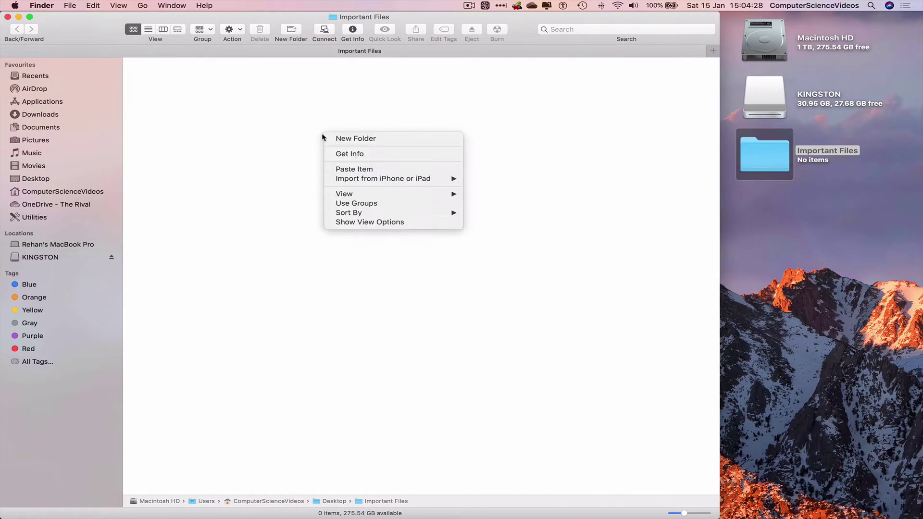
click(370, 169)
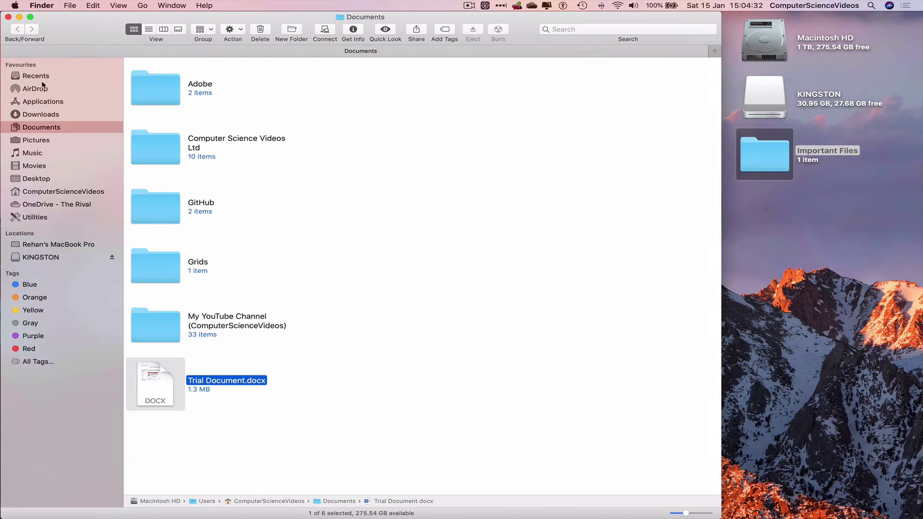
Copy IMG_0911.MOV and video.mp4 from Movies' Videos folder into Important Files.
click(41, 167)
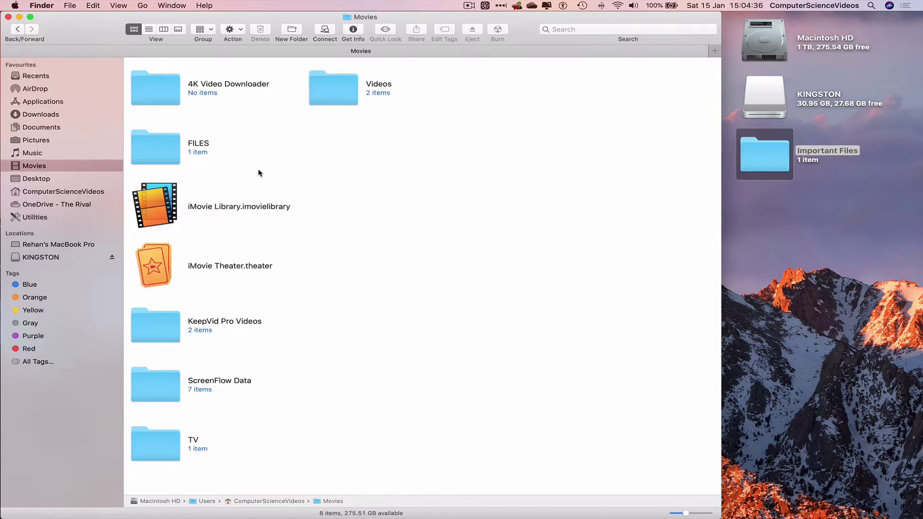
double_click(348, 95)
drag(309, 200, 169, 85)
right_click(168, 80)
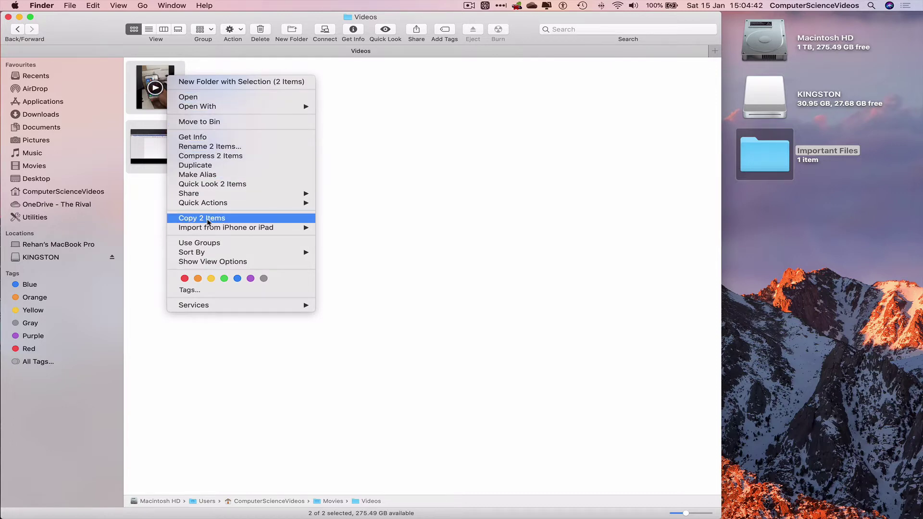
click(211, 221)
click(437, 96)
key(super+grave)
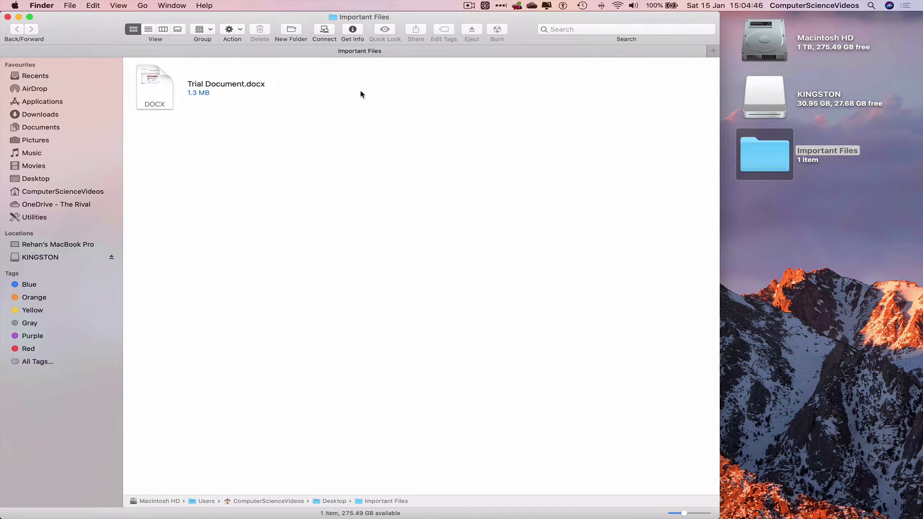
right_click(359, 92)
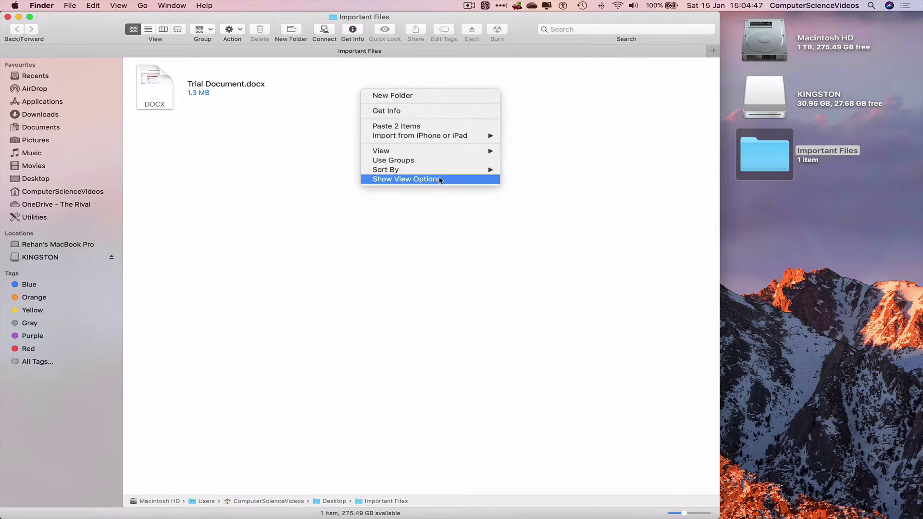
click(405, 127)
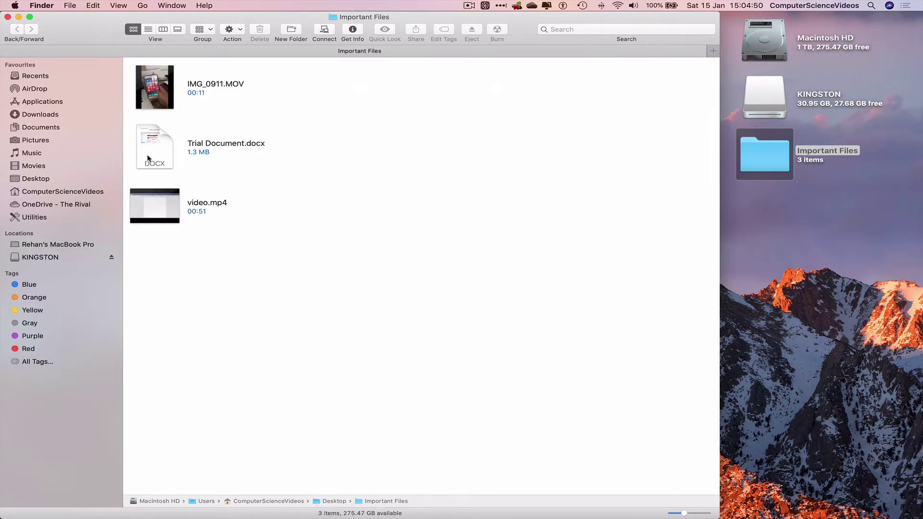
key(super+bracketleft)
Go to the Music folder, copy Audio.mp3, and paste it into the Important Files window.
click(18, 29)
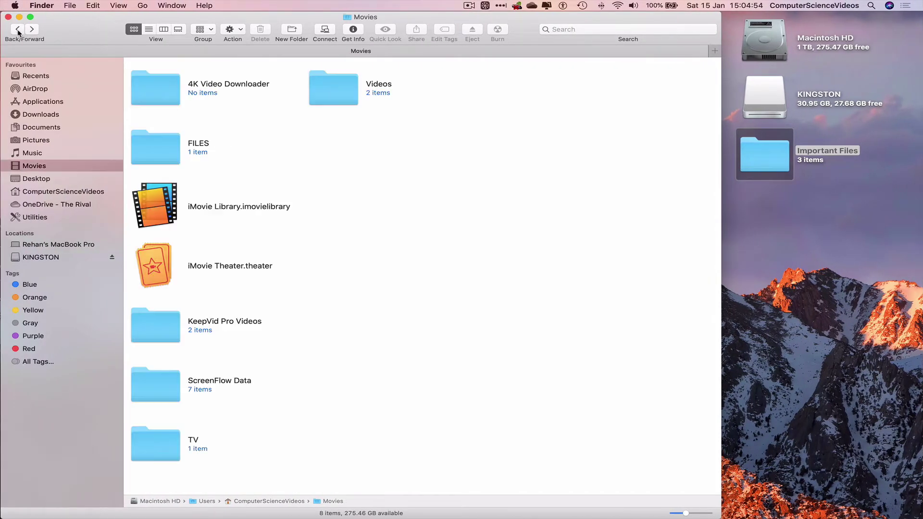
click(18, 30)
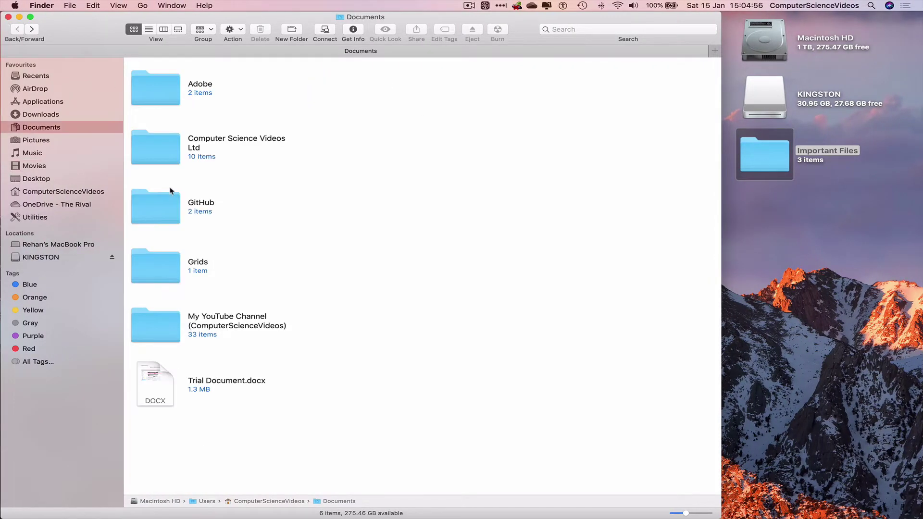
click(37, 154)
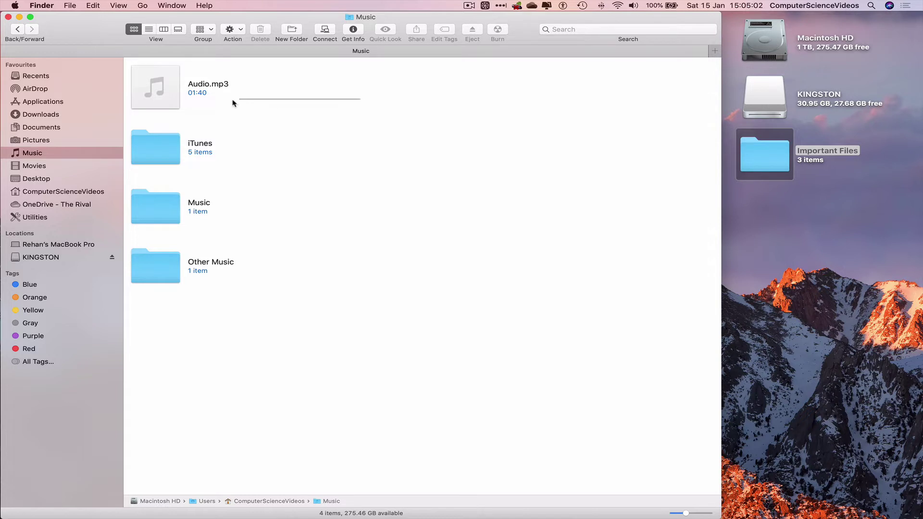
click(156, 96)
right_click(158, 99)
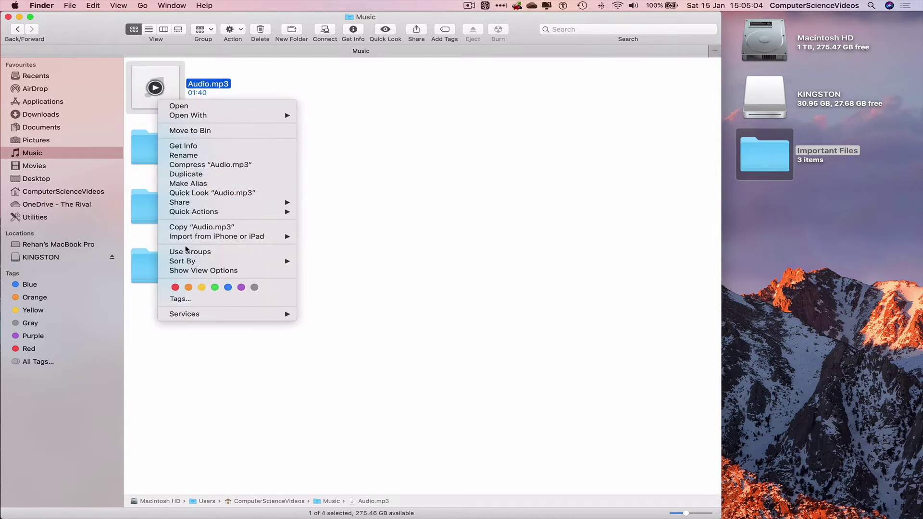
click(202, 227)
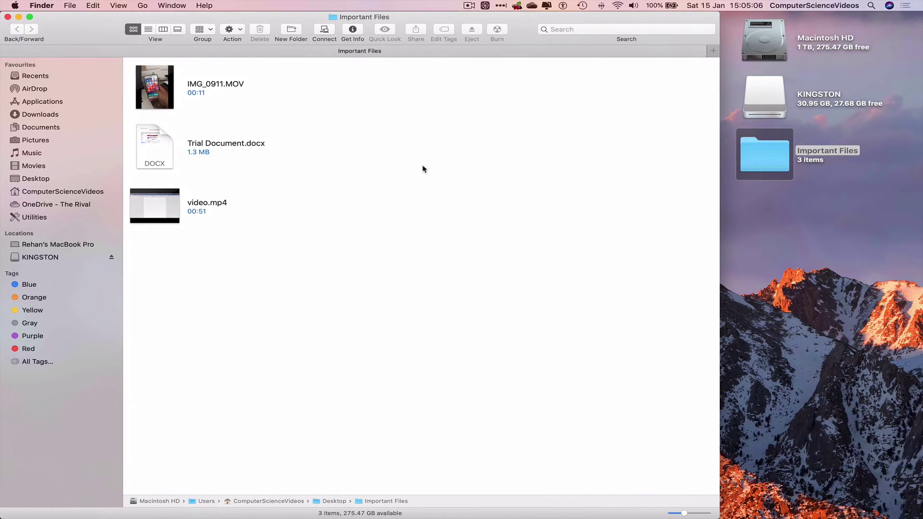
right_click(401, 130)
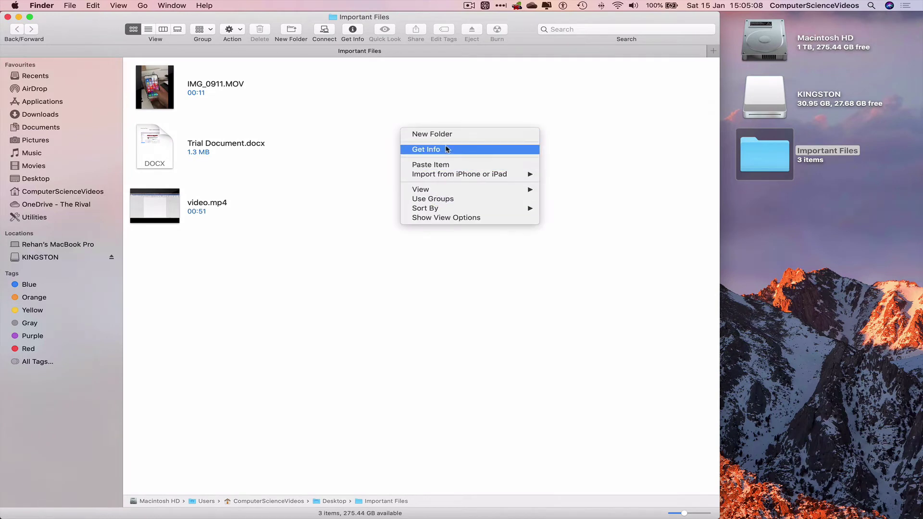
click(438, 165)
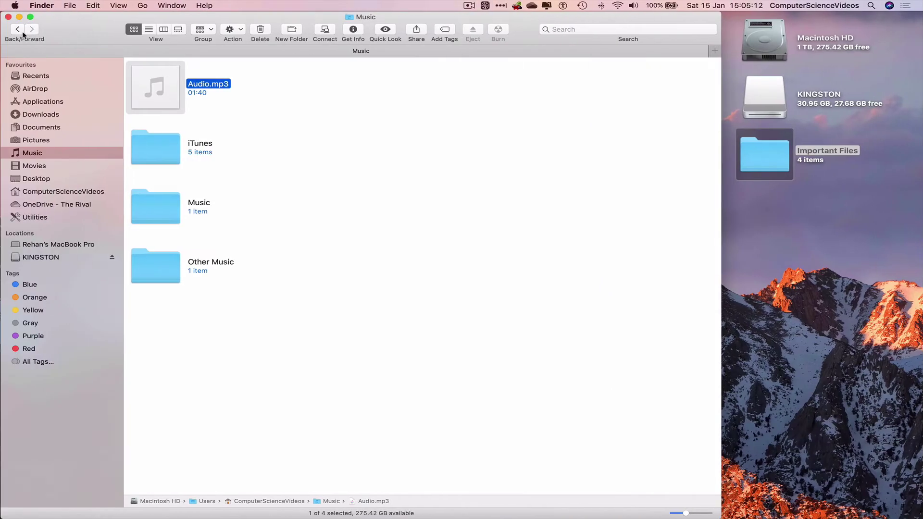
In Pictures, select IMG_1089.JPG and the 2019-10-10 screenshot together and copy them.
click(22, 32)
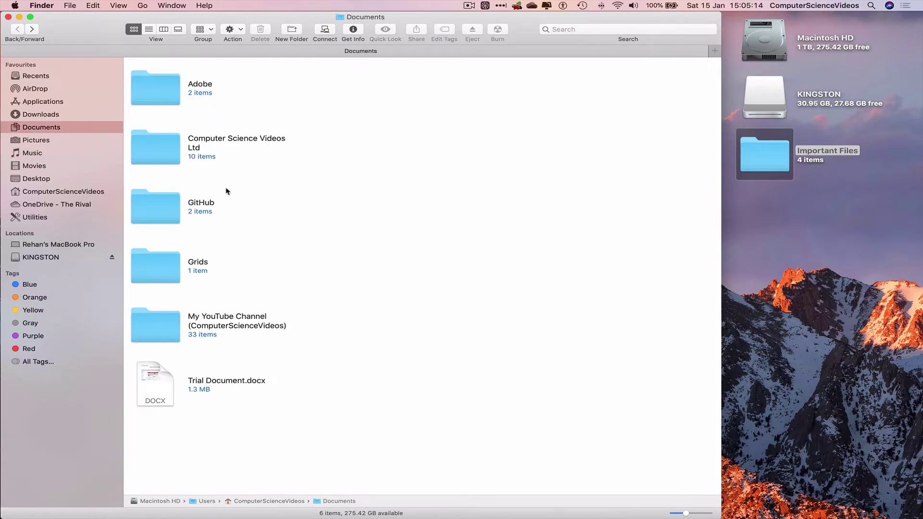
click(39, 144)
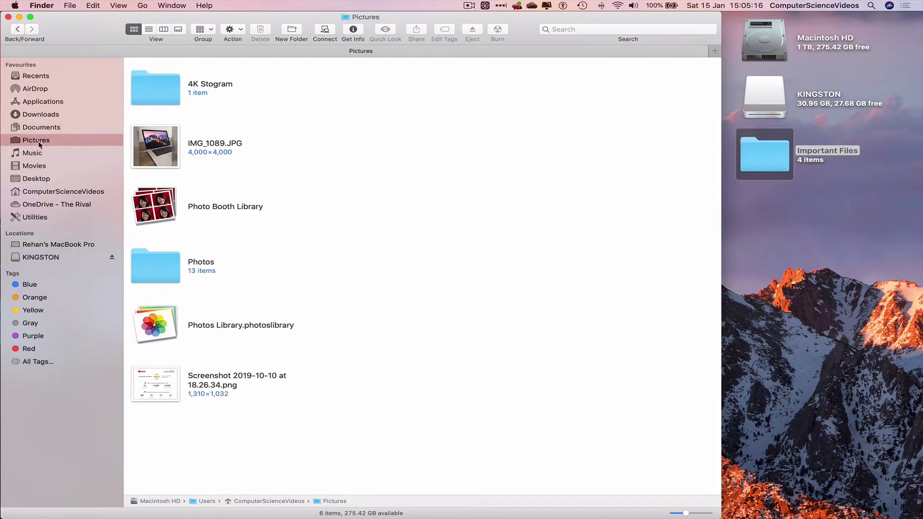
click(168, 149)
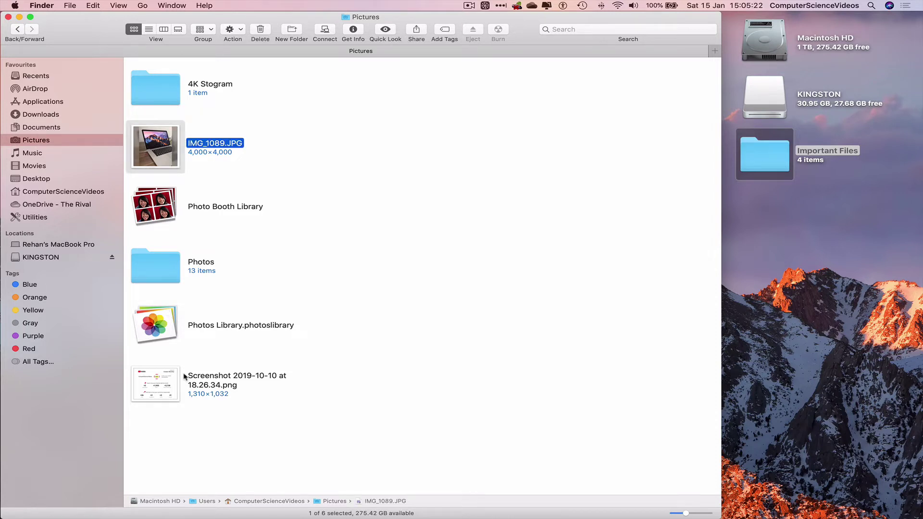
super+click(167, 388)
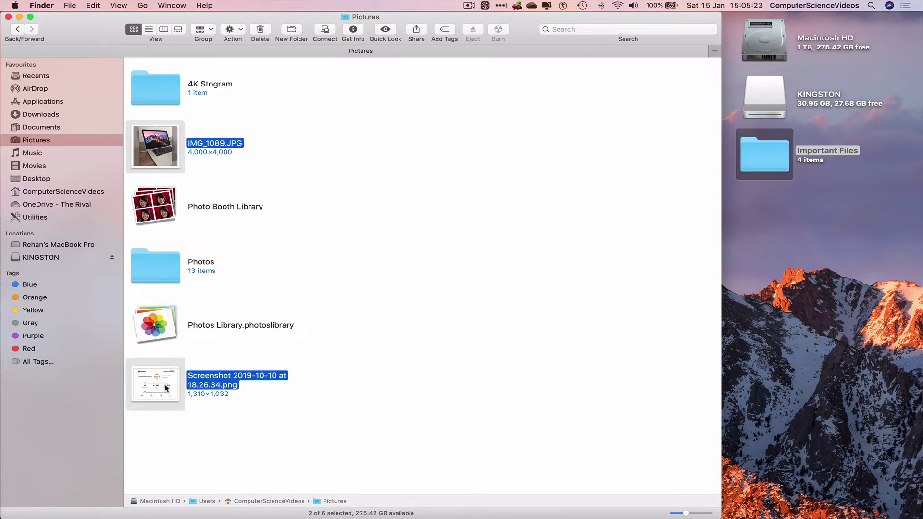
click(319, 251)
click(163, 154)
click(163, 391)
click(406, 147)
click(159, 148)
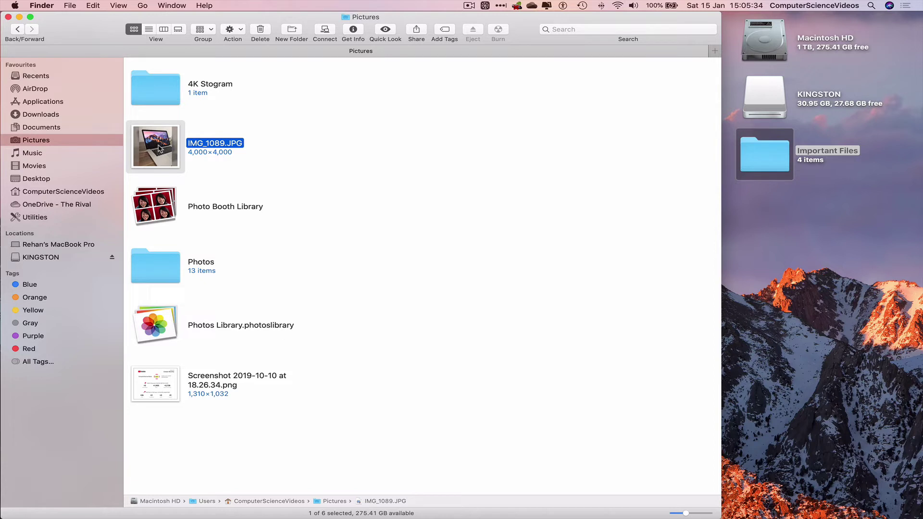
super+click(151, 403)
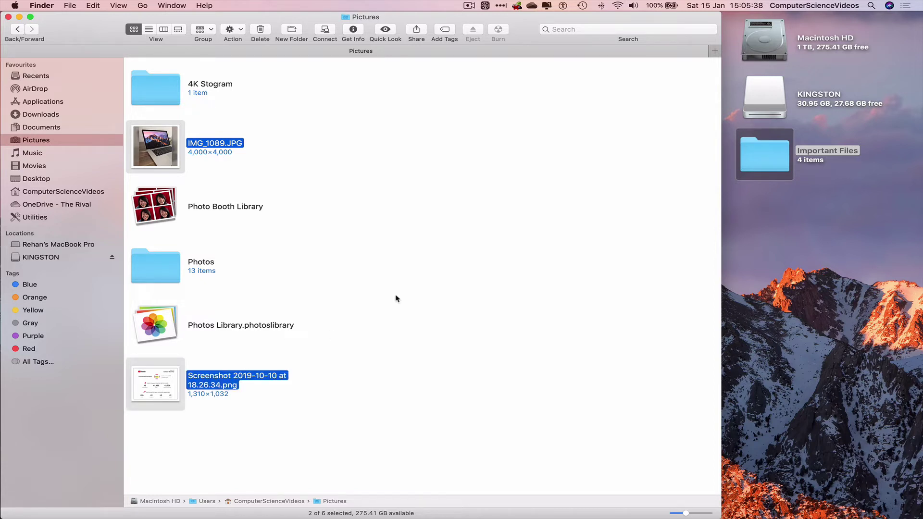
right_click(177, 149)
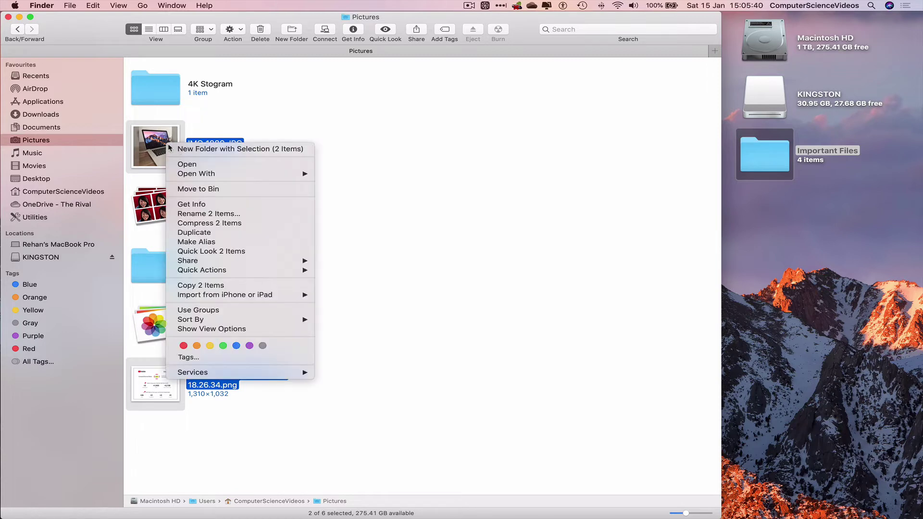
click(417, 191)
click(428, 181)
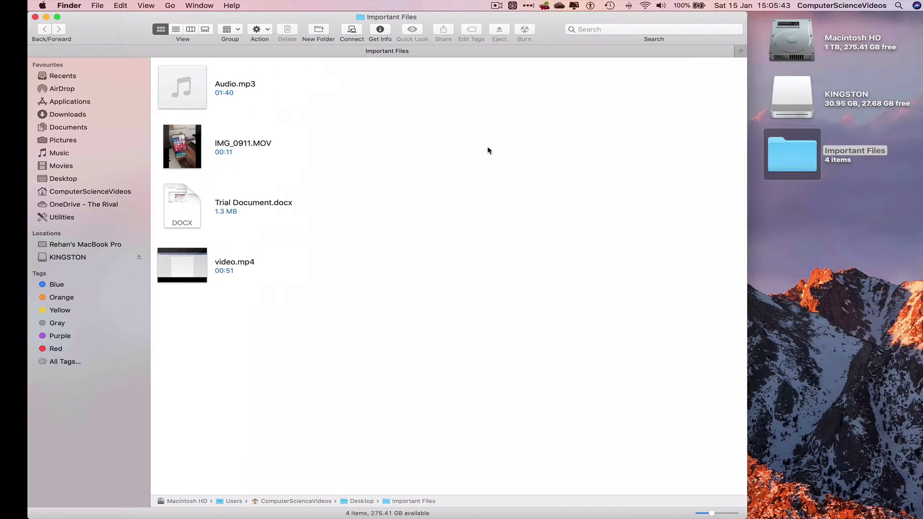
Paste IMG_1089.JPG and the screenshot into Important Files, check its items, then close it.
right_click(394, 137)
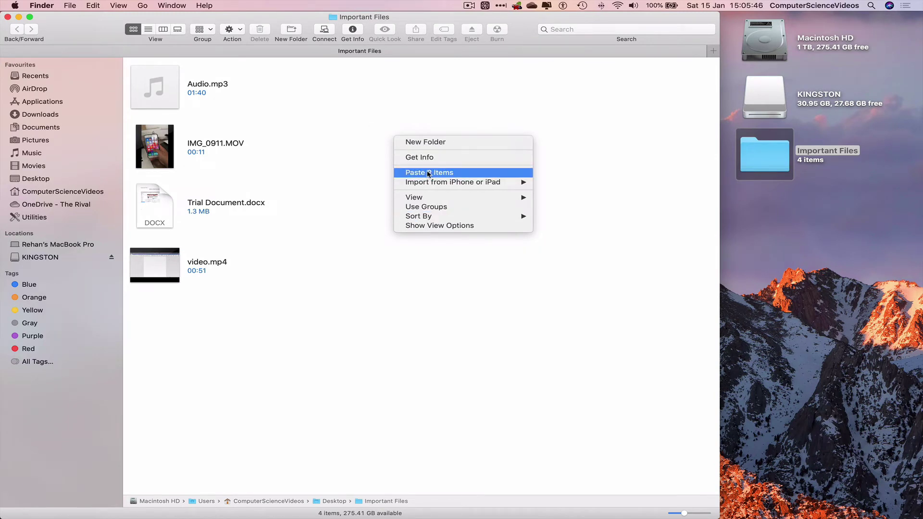
click(440, 173)
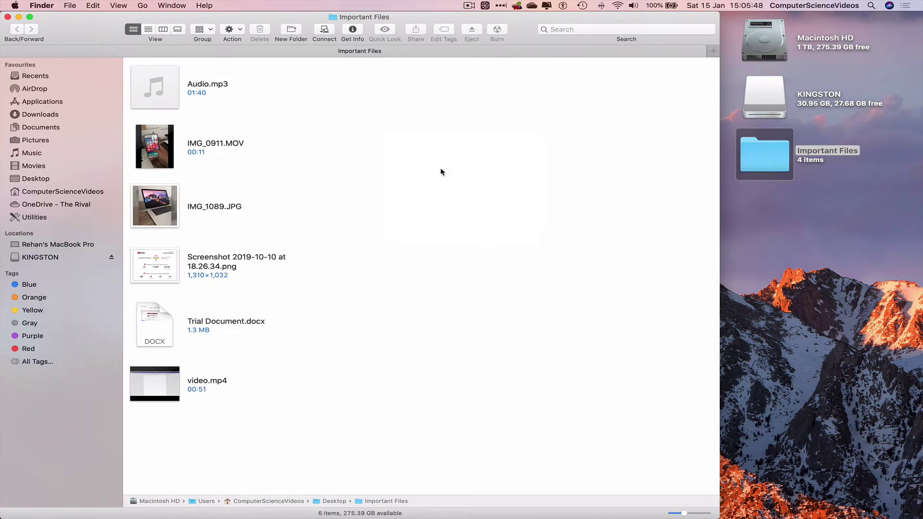
click(165, 102)
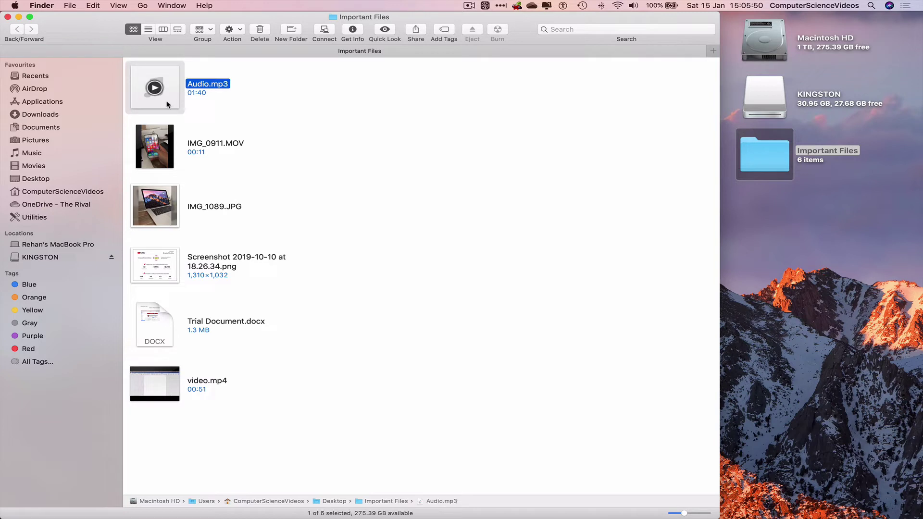
click(169, 152)
click(173, 221)
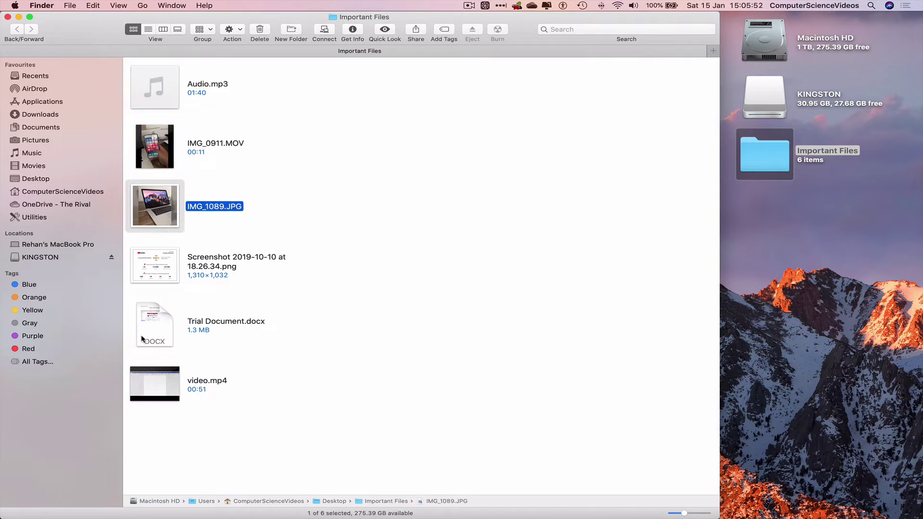
click(166, 329)
click(454, 214)
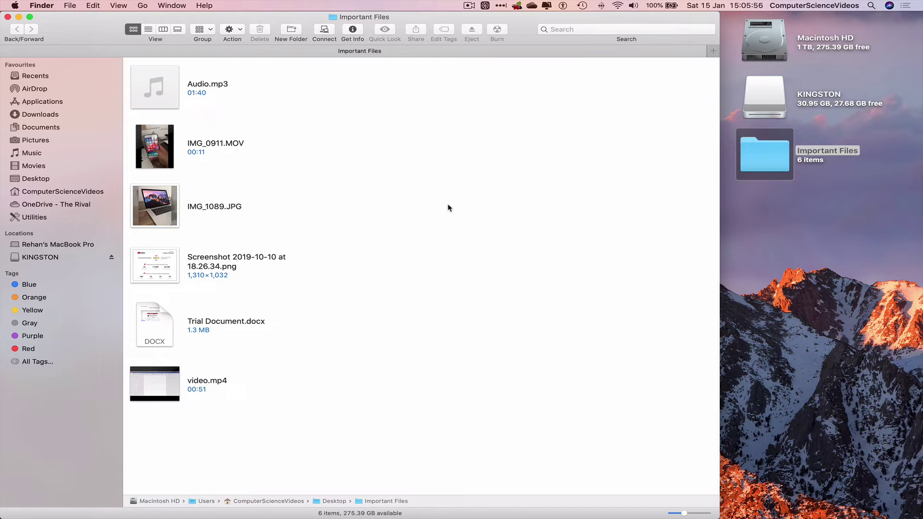
click(7, 17)
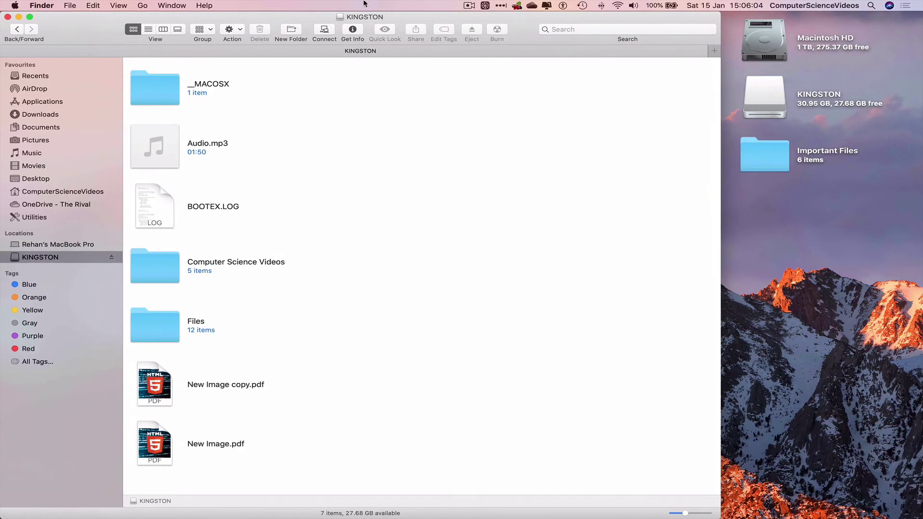
Copy the desktop Important Files folder and paste it into the KINGSTON window.
click(771, 166)
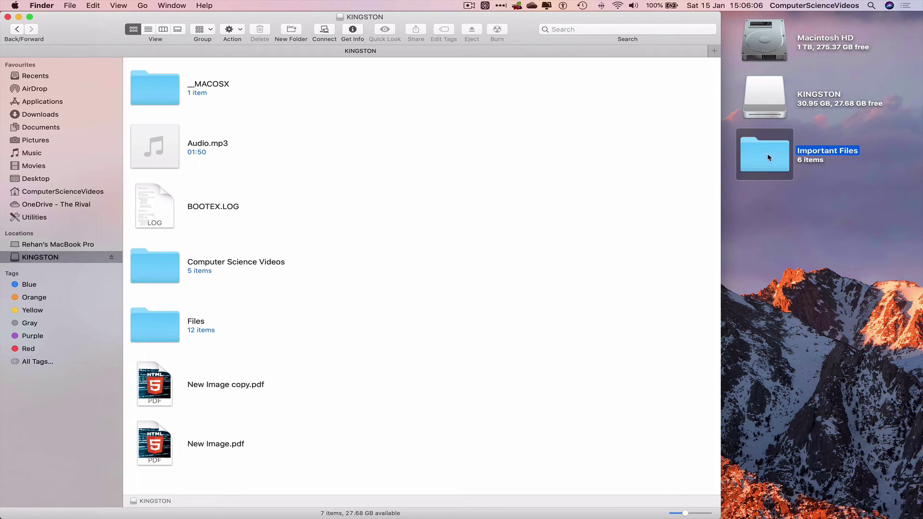
right_click(769, 157)
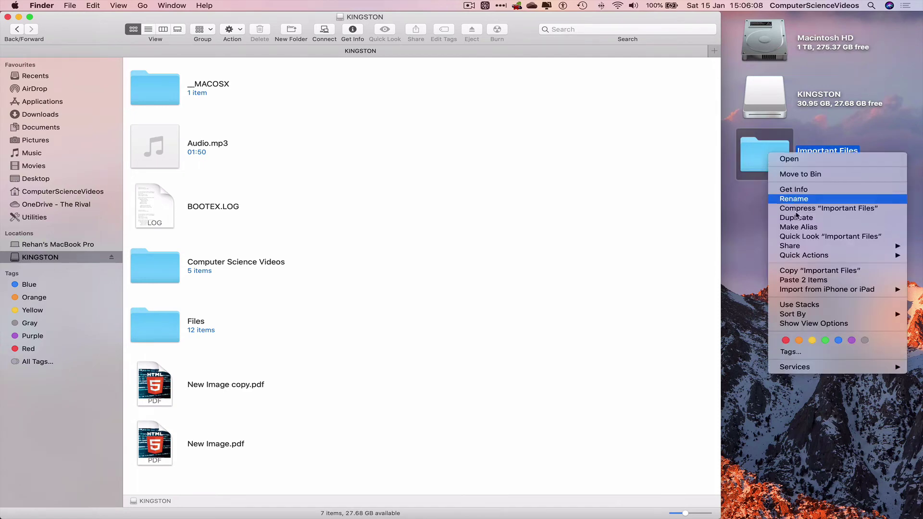
click(794, 272)
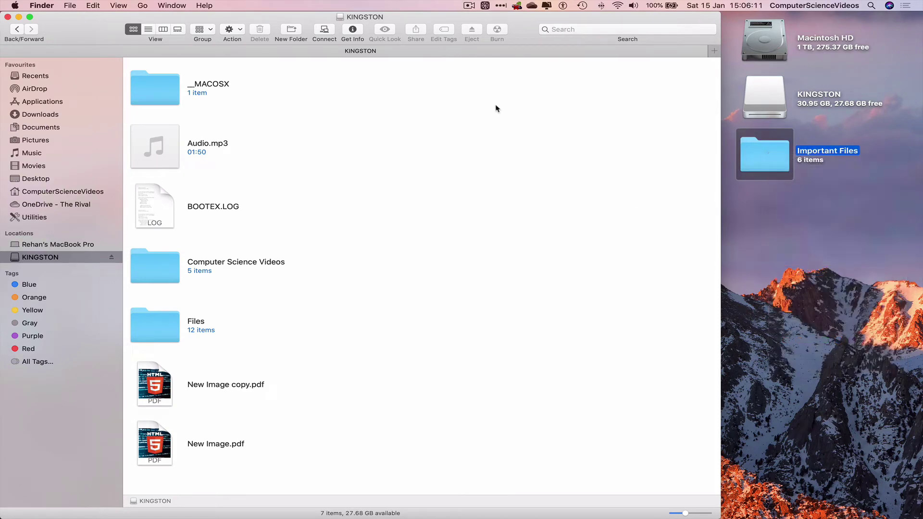
right_click(459, 101)
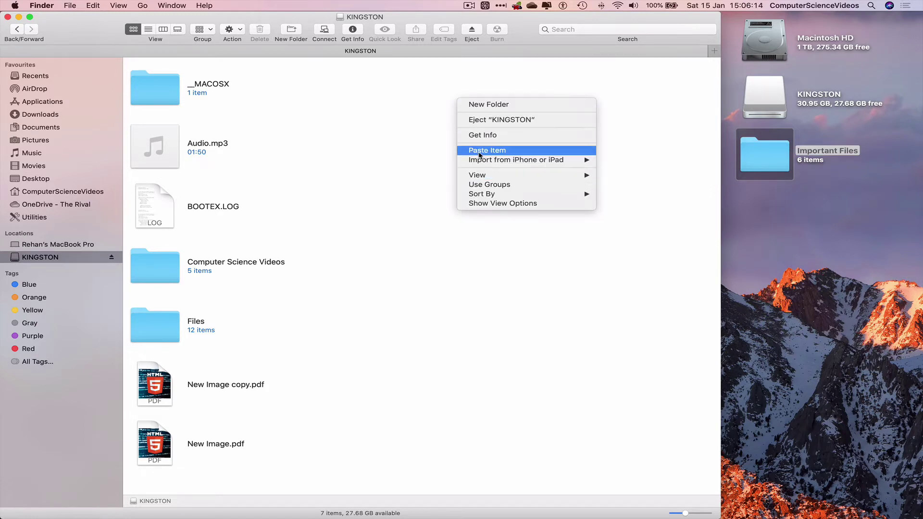
click(494, 152)
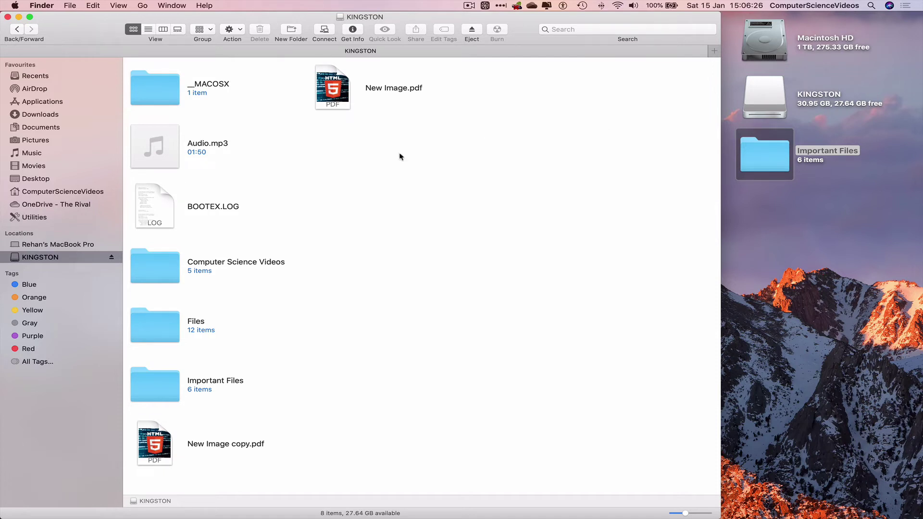
double_click(160, 388)
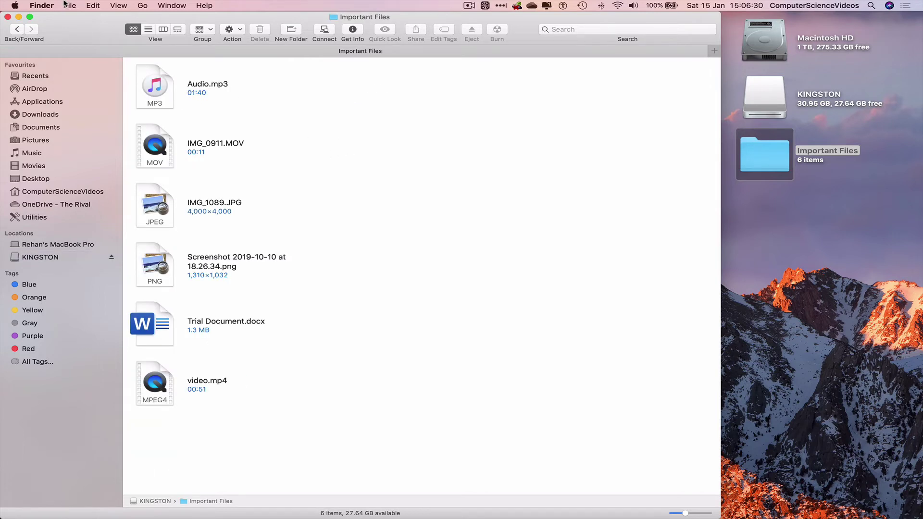
click(17, 29)
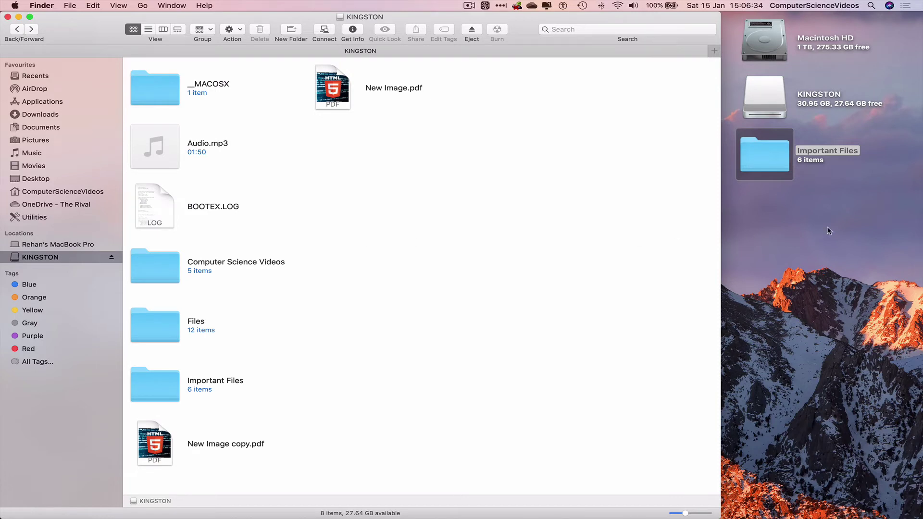
click(827, 211)
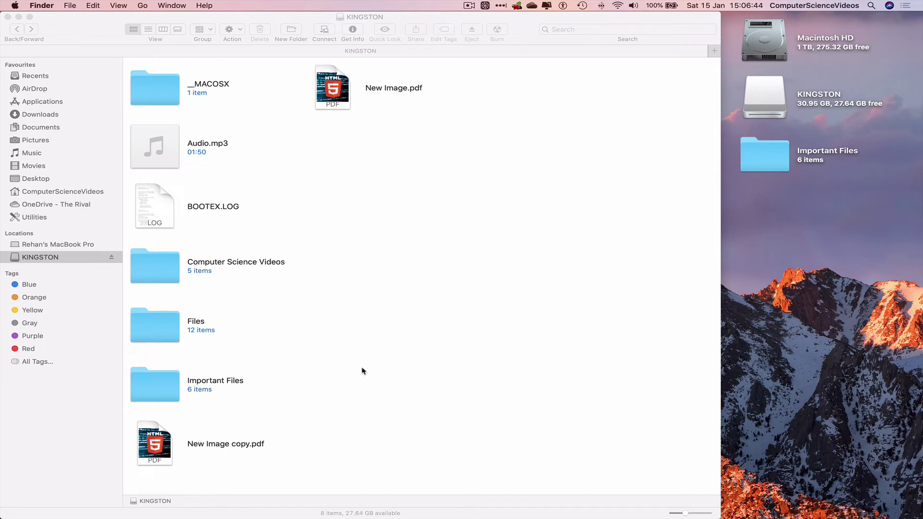
double_click(199, 383)
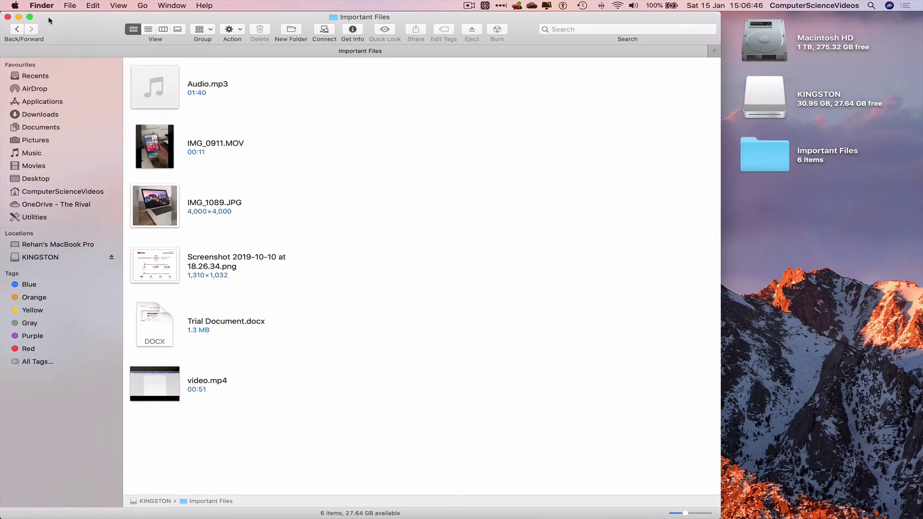
click(17, 29)
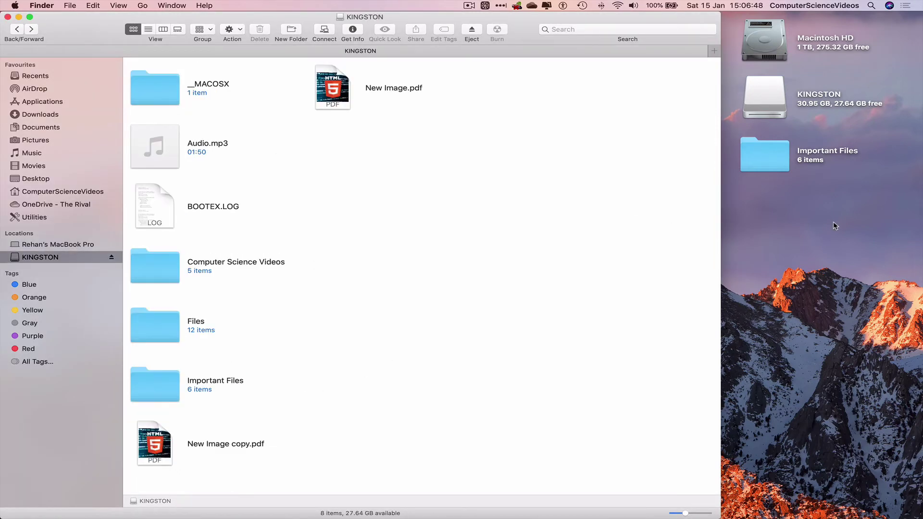
Move the desktop Important Files folder to the Bin.
click(764, 152)
right_click(765, 158)
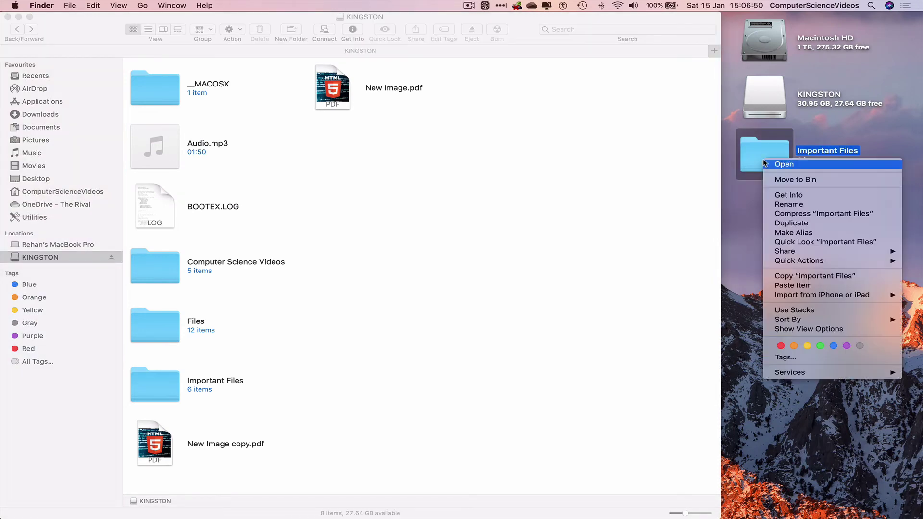
mouse_move(799, 295)
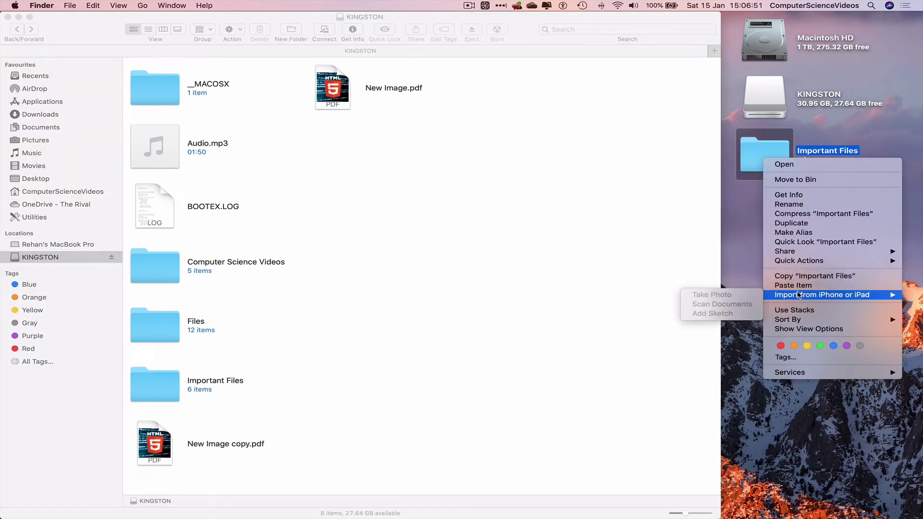
click(812, 180)
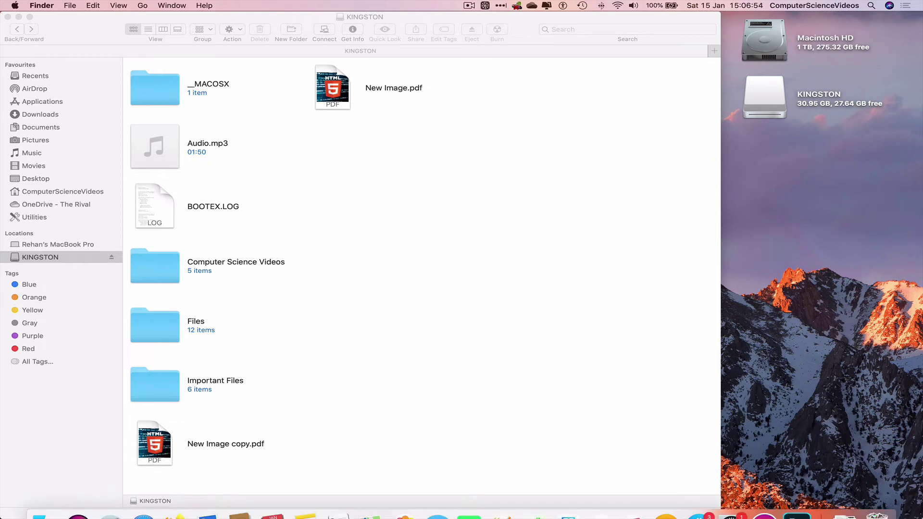
Empty the Bin permanently and close the KINGSTON window.
right_click(877, 501)
click(893, 466)
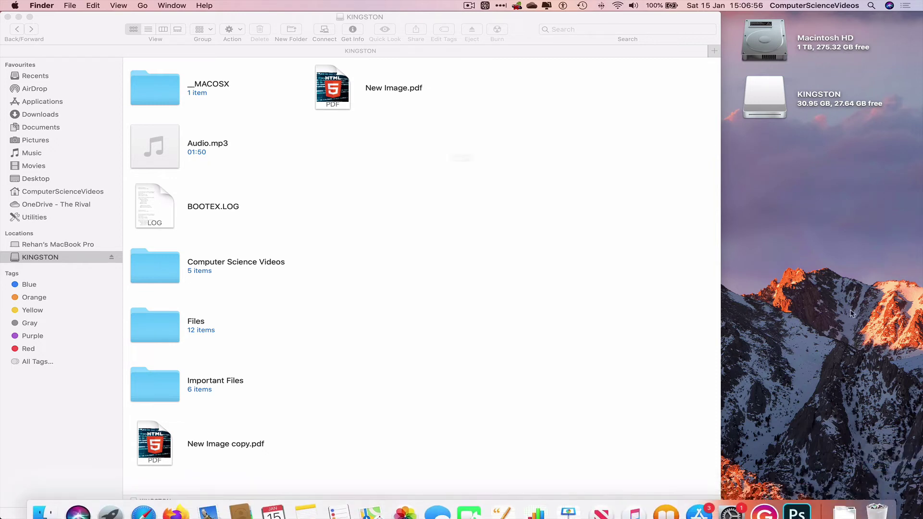
key(Return)
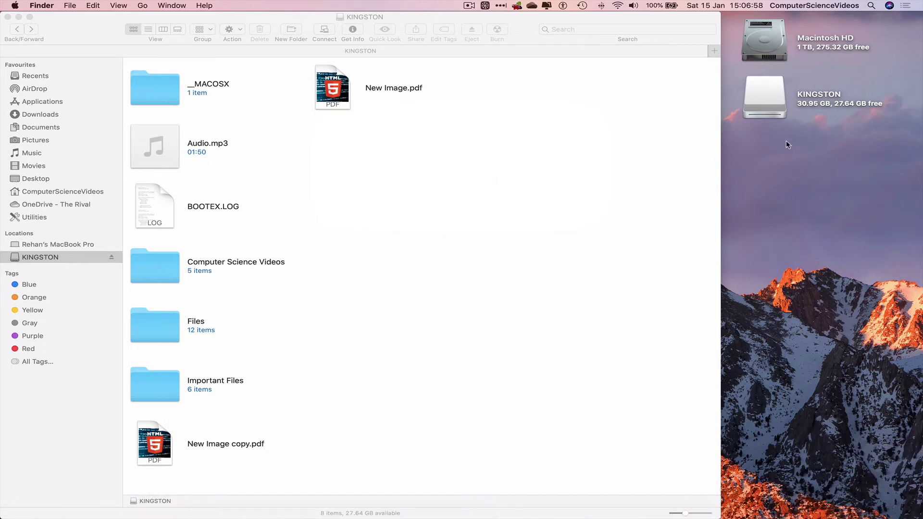
click(567, 174)
Eject KINGSTON via its desktop icon's context menu.
click(8, 17)
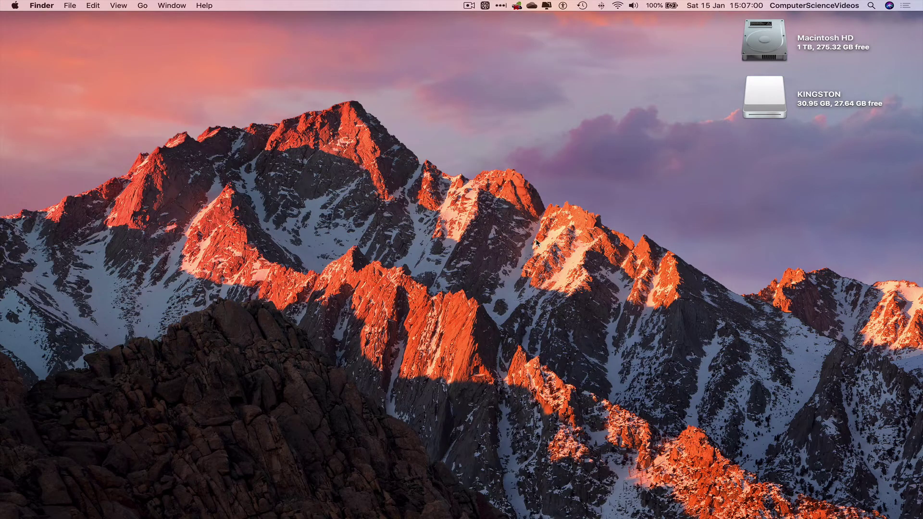
click(767, 116)
right_click(768, 116)
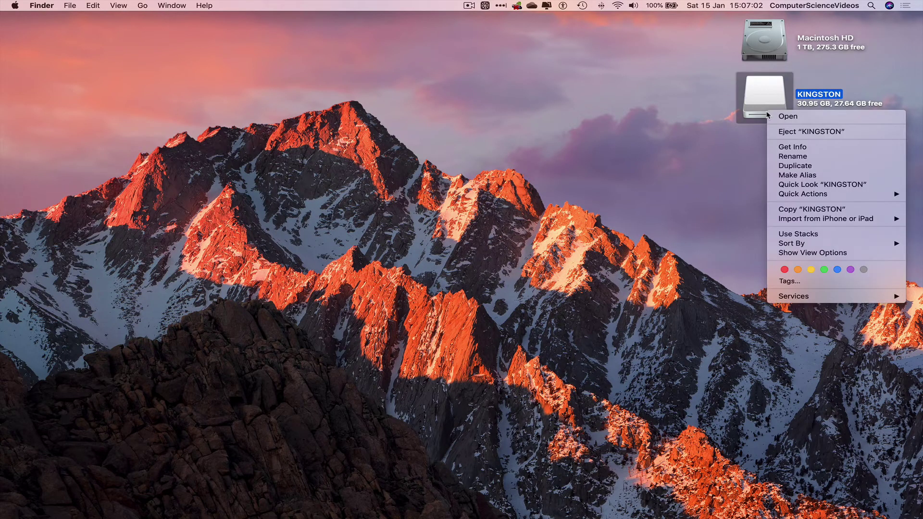
click(788, 135)
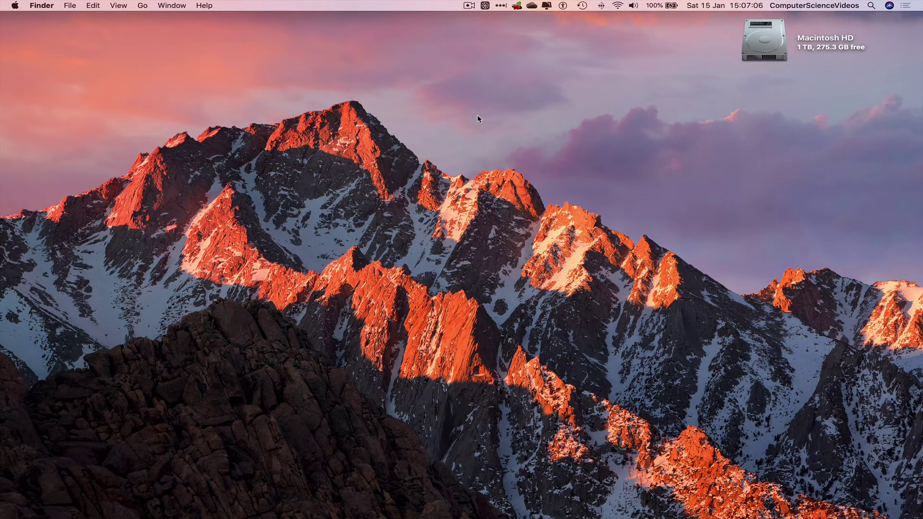
Close the leftover Pictures window on Desktop 2 and open a new Finder window showing Documents.
key(ctrl+Up)
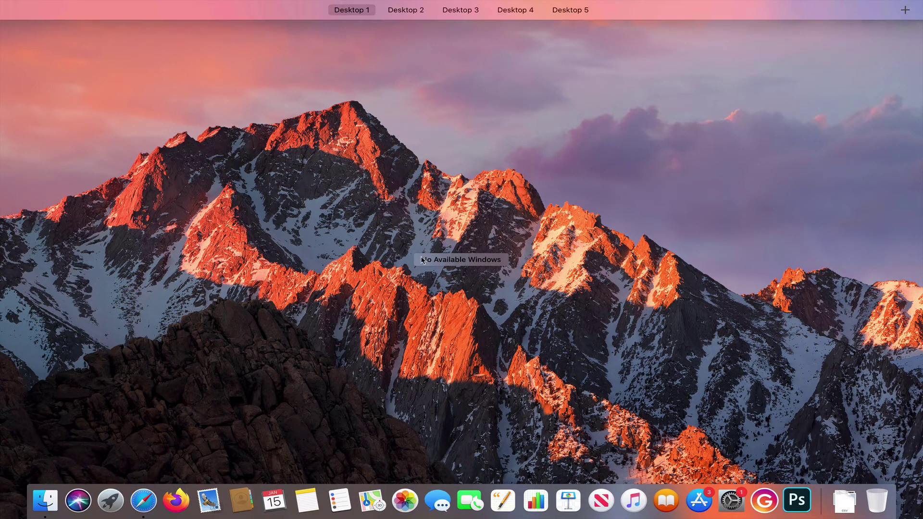
click(356, 38)
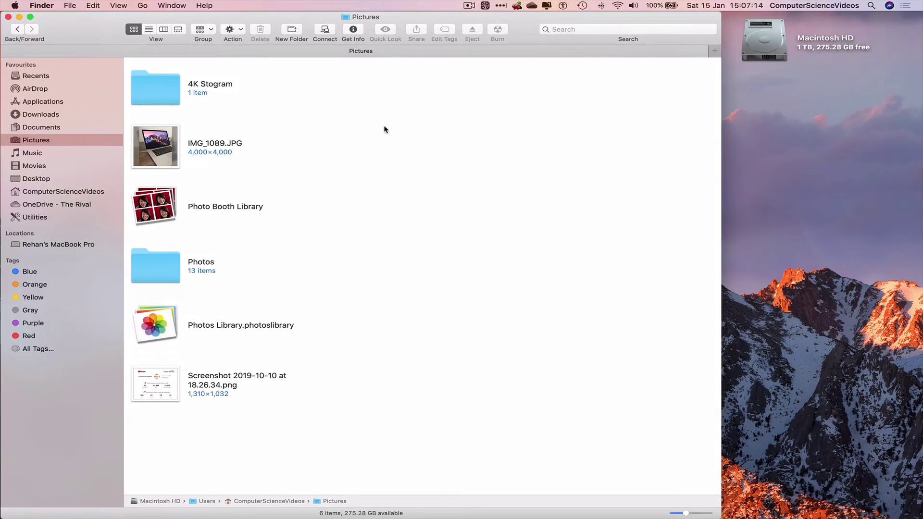
click(8, 17)
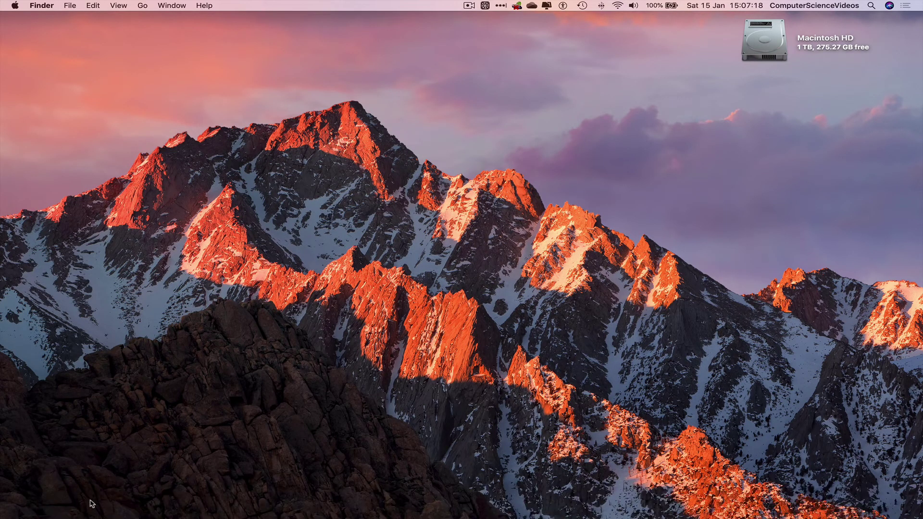
click(44, 500)
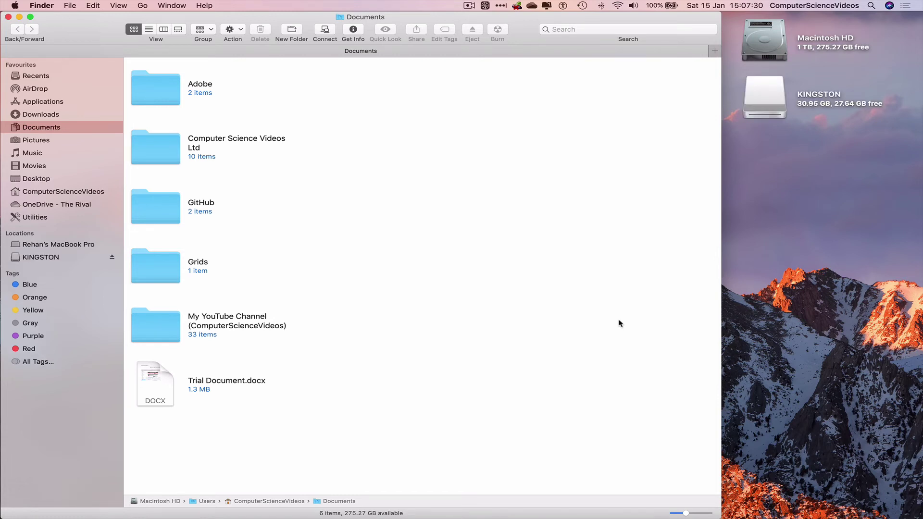
Open Important Files on the KINGSTON drive and check that all six files are there.
click(39, 258)
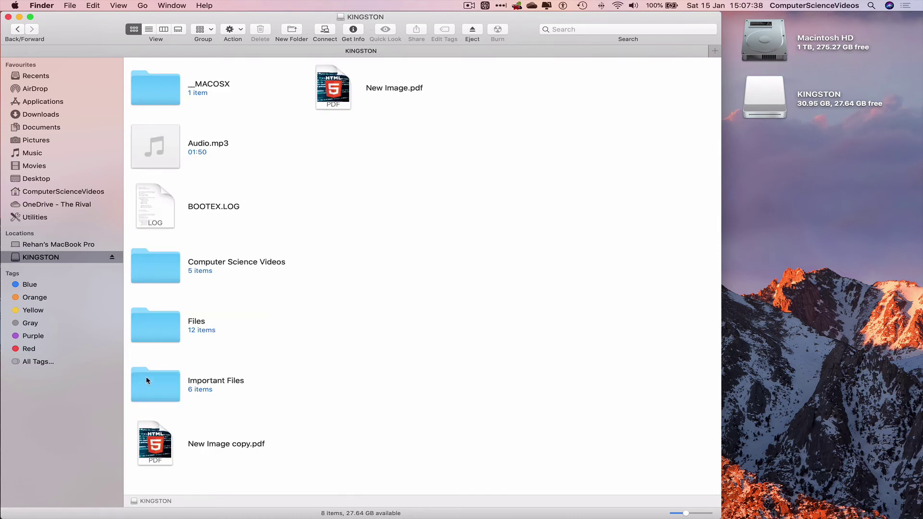
double_click(145, 385)
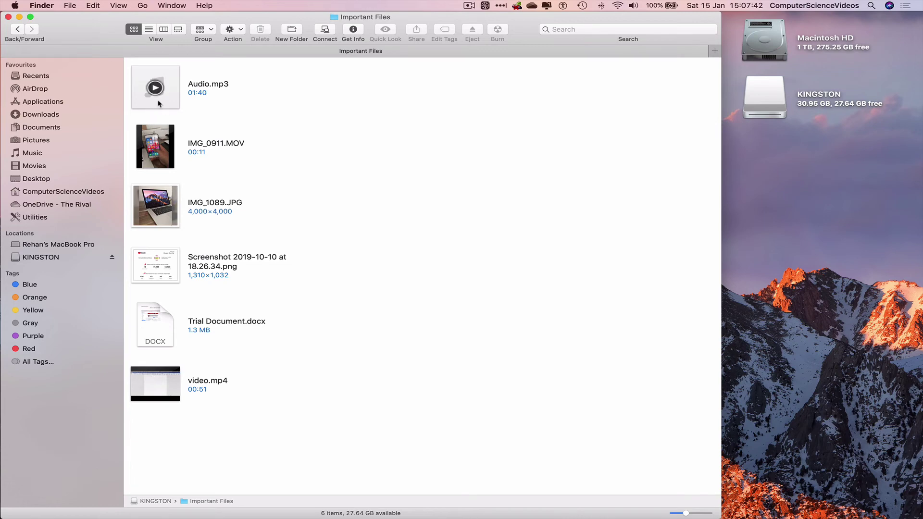
mouse_move(159, 157)
Close the Important Files window and eject KINGSTON from its desktop icon's context menu.
click(8, 17)
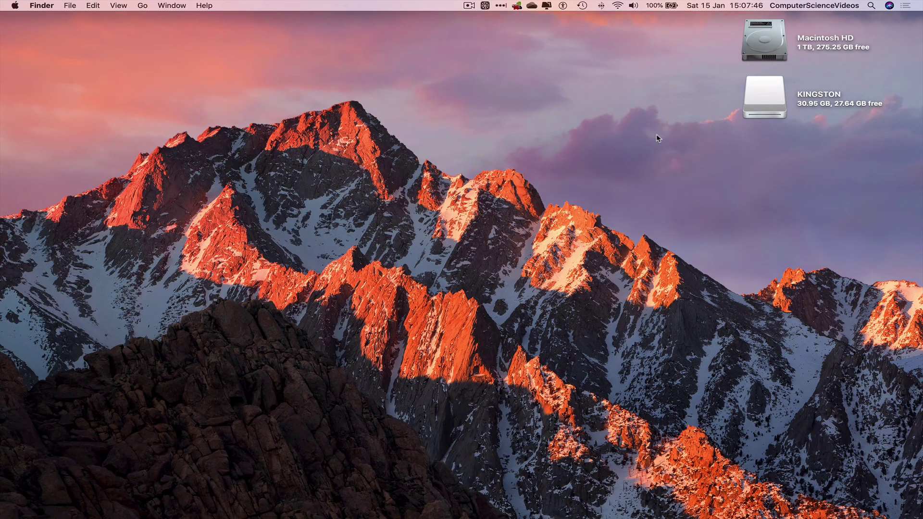
right_click(767, 88)
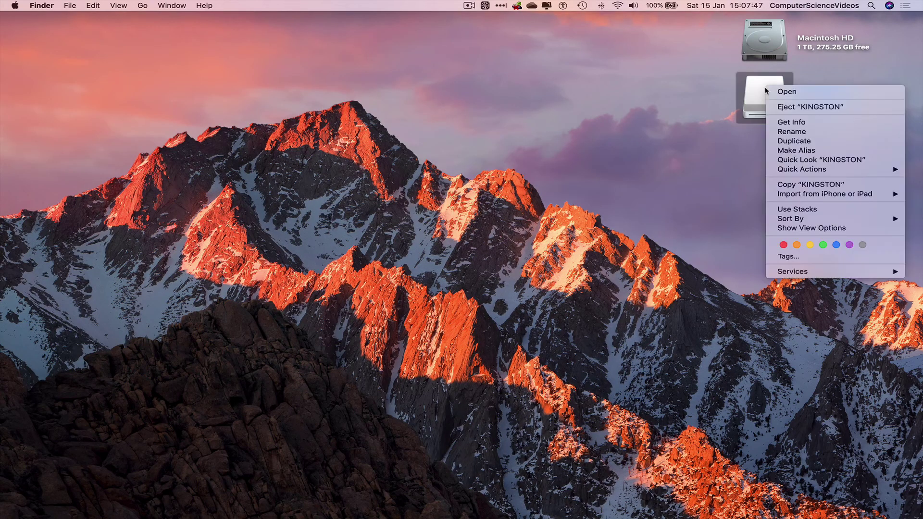
click(806, 108)
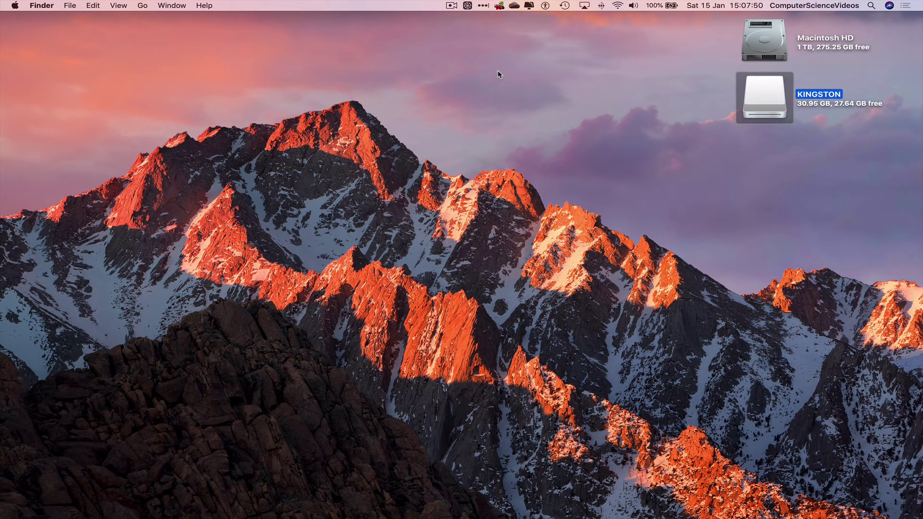